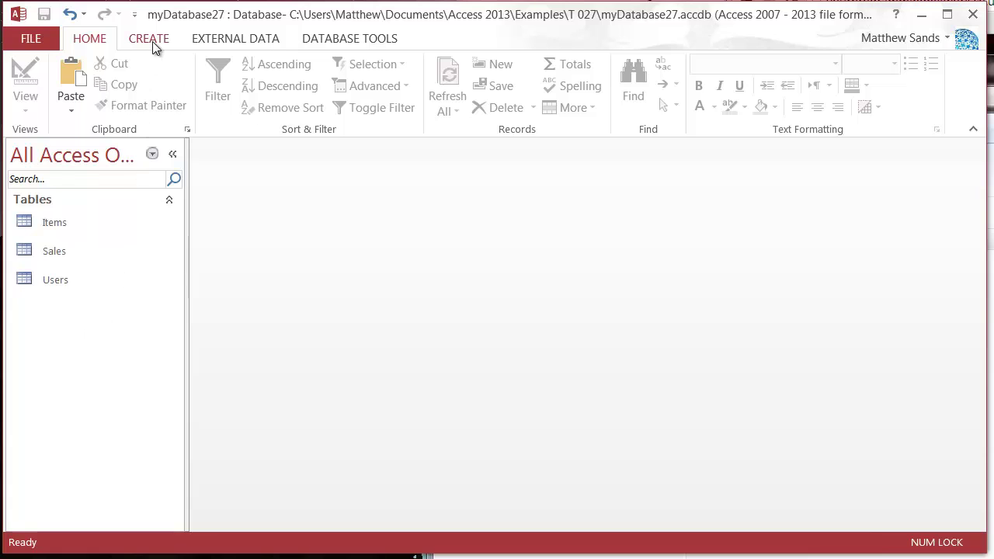
- Create a new query in design view with the Items, Sales and Users tables, and adjust the spacing between their boxes
right_click(53, 324)
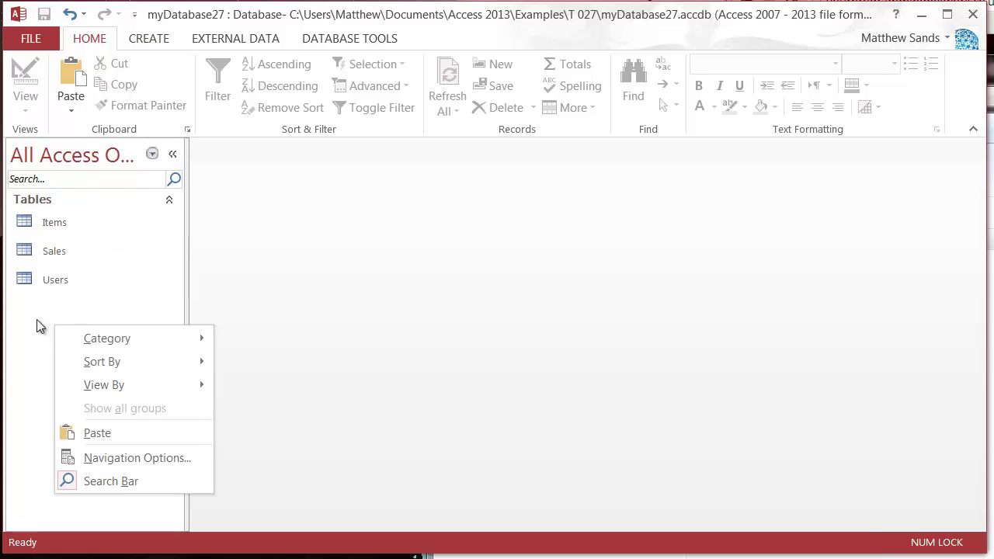
click(38, 324)
click(149, 39)
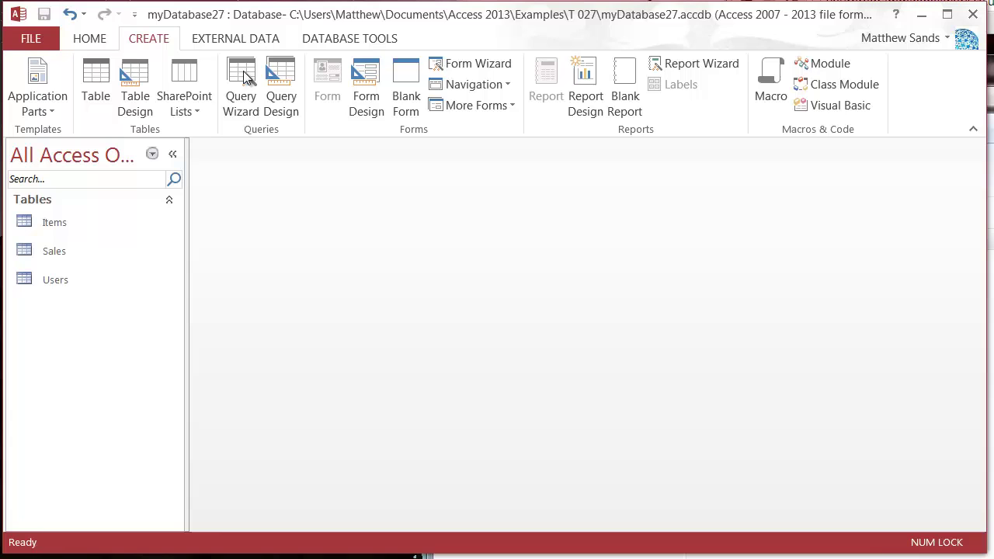
click(281, 95)
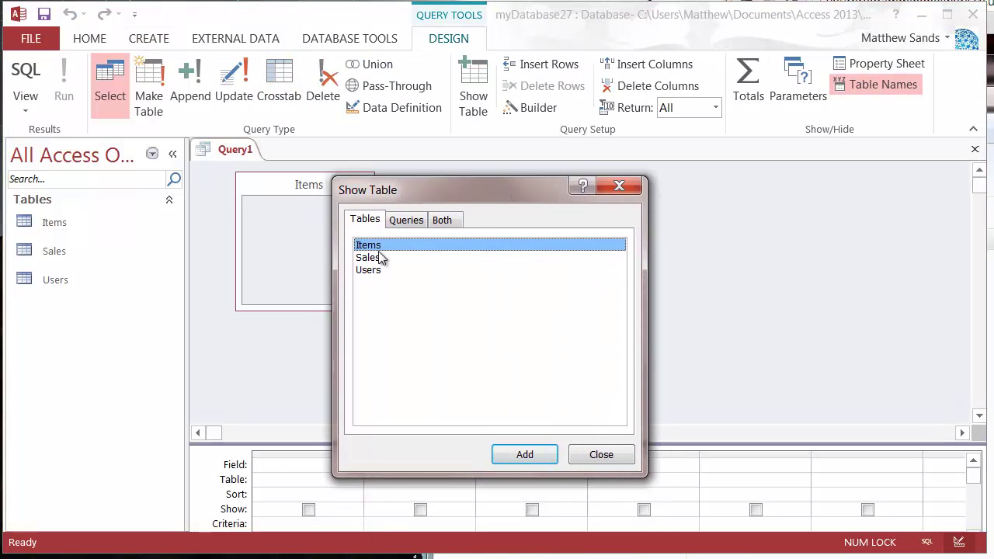
double_click(377, 257)
double_click(379, 271)
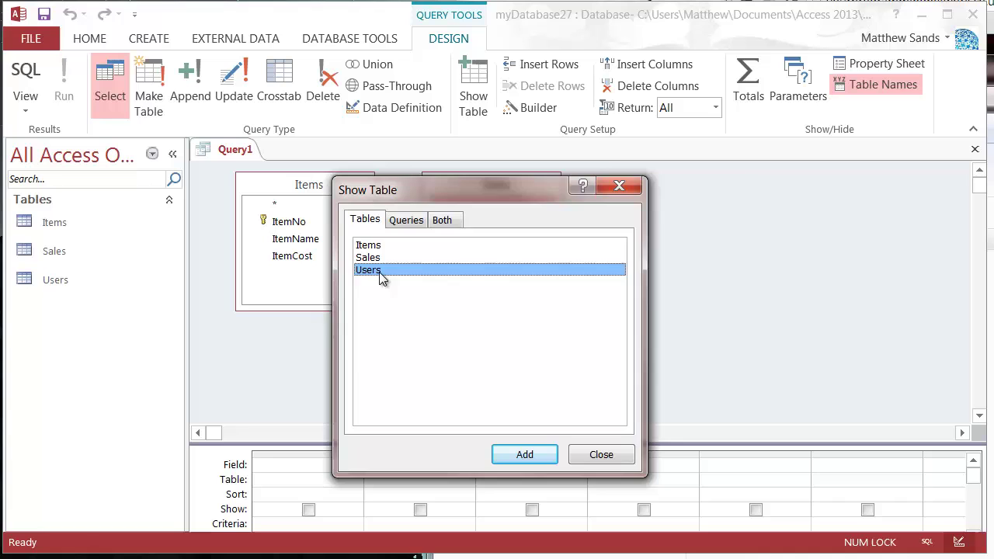
click(578, 458)
drag(664, 193, 641, 193)
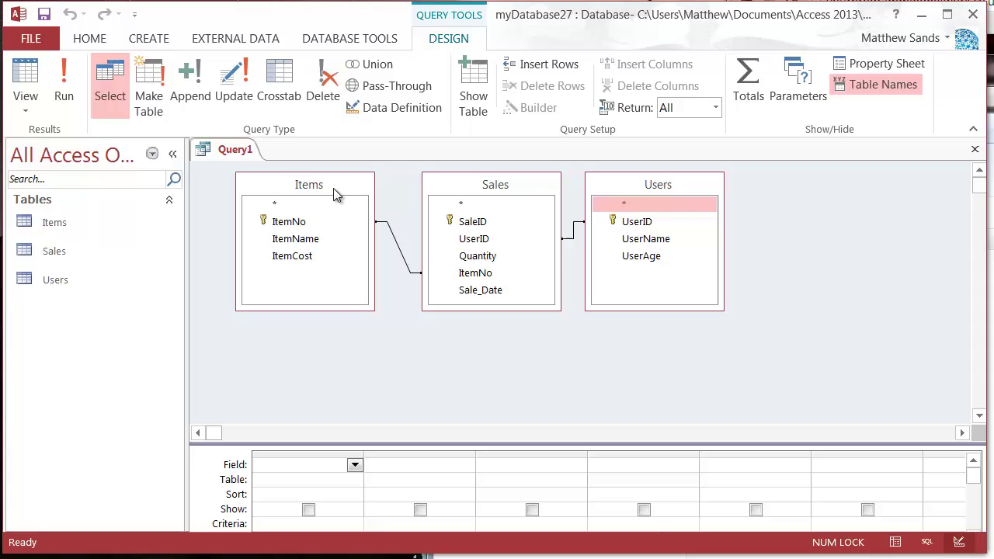
drag(332, 185, 355, 185)
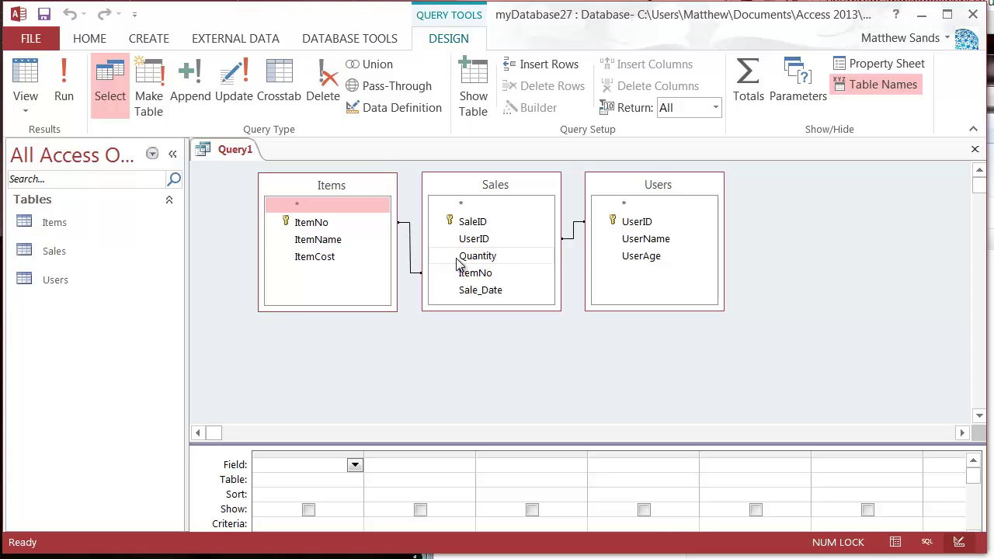
- Add ItemName and ItemCost from Items, and Quantity, ItemNo and Sale_Date from Sales to the query
double_click(335, 240)
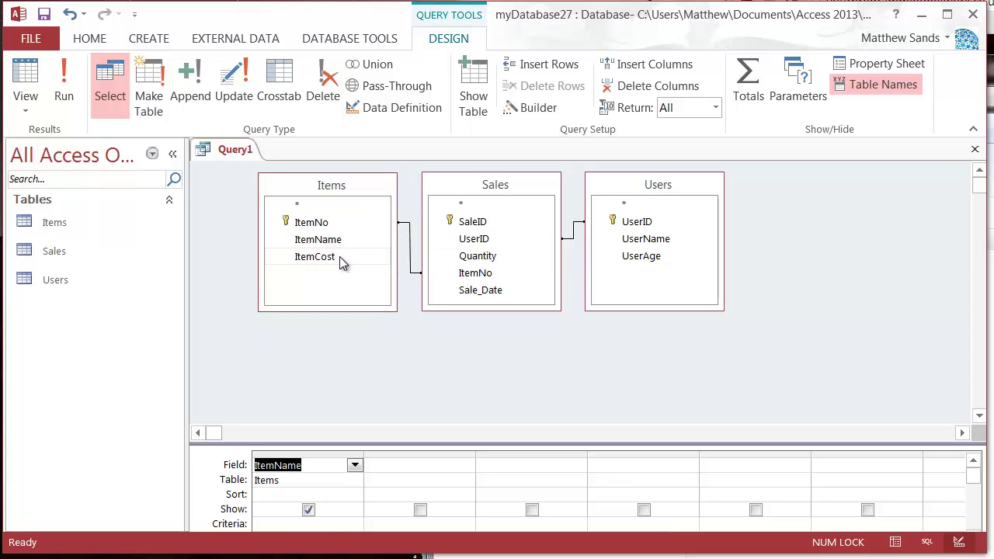
double_click(340, 260)
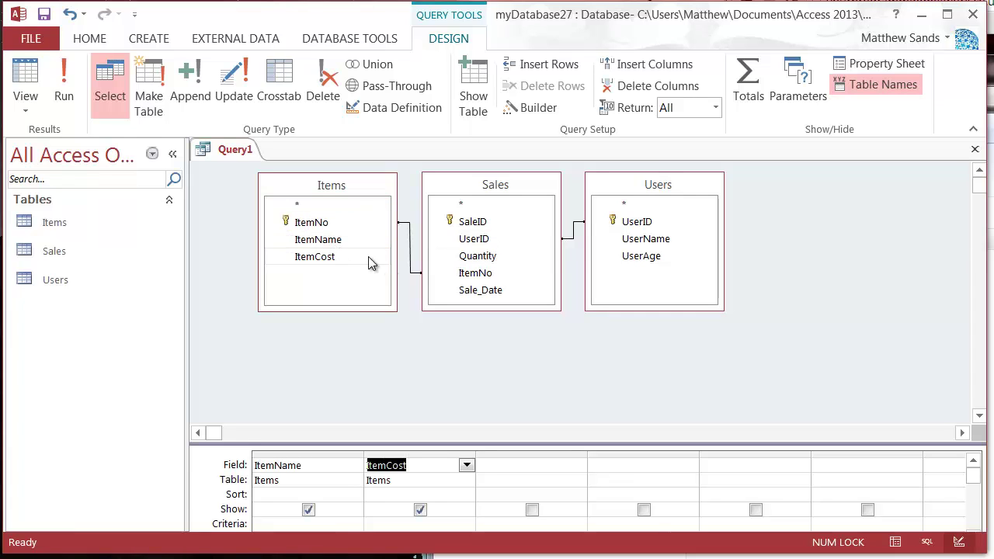
double_click(489, 258)
double_click(494, 275)
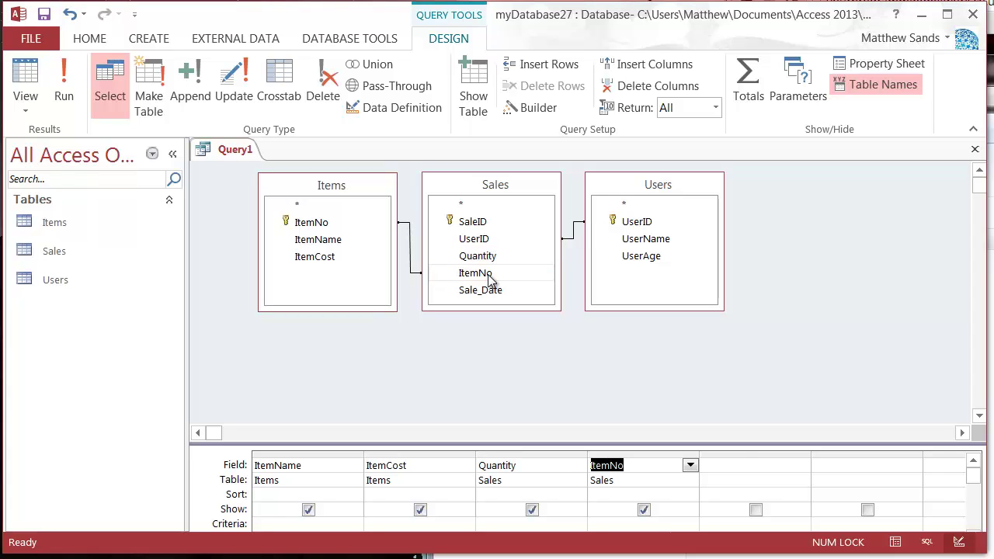
click(492, 290)
double_click(494, 290)
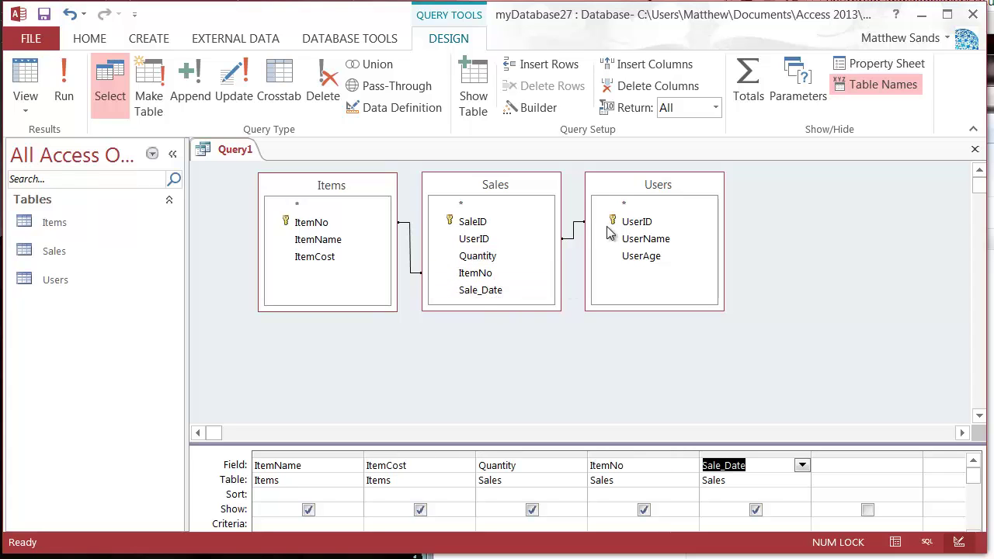
- Add the UserName and UserAge fields from the Users table to the query
click(665, 240)
double_click(664, 240)
click(658, 256)
double_click(658, 256)
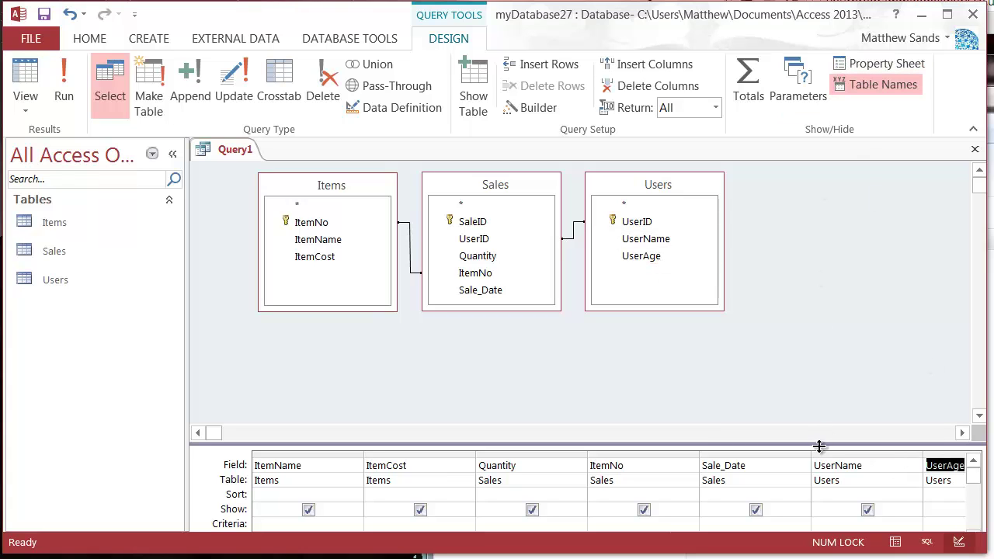
- Enlarge the query's design grid and check the added field columns across its full width
drag(819, 446, 803, 419)
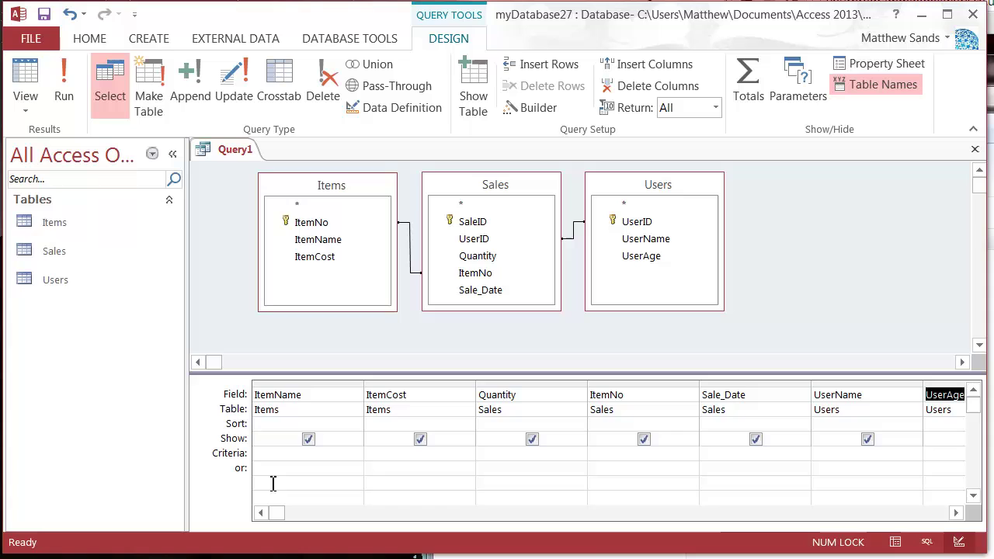
click(957, 513)
click(956, 513)
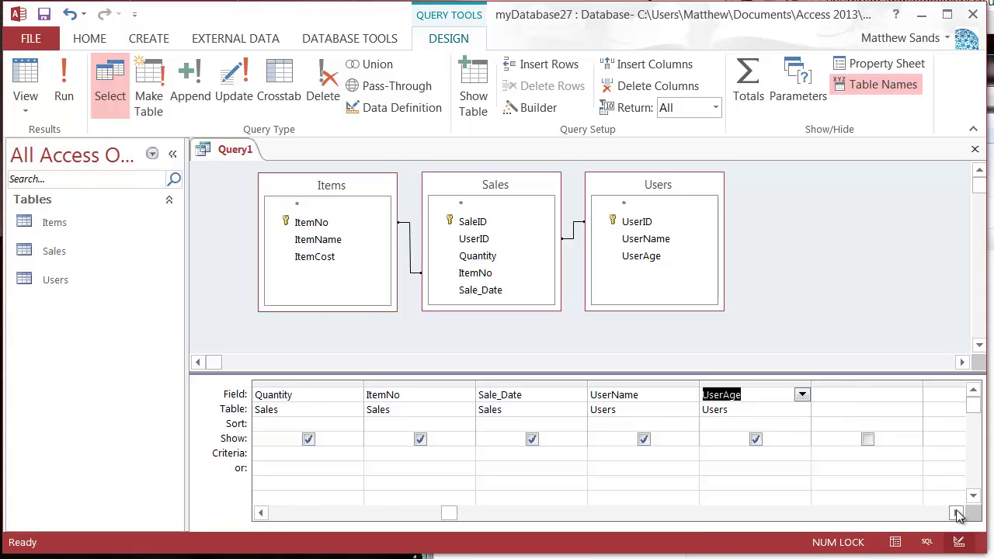
click(261, 513)
click(262, 513)
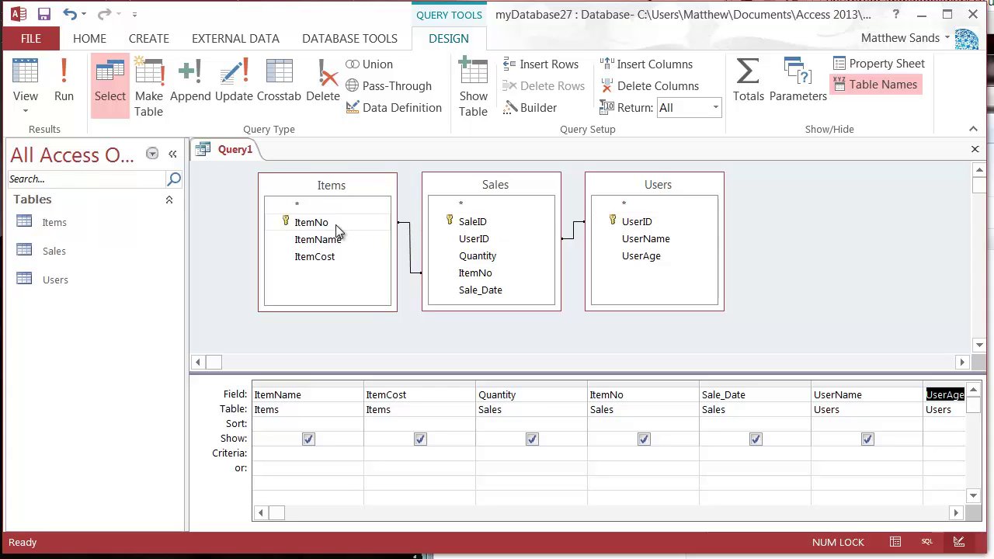
- Save the query as Sales_All and close it
right_click(223, 148)
click(290, 162)
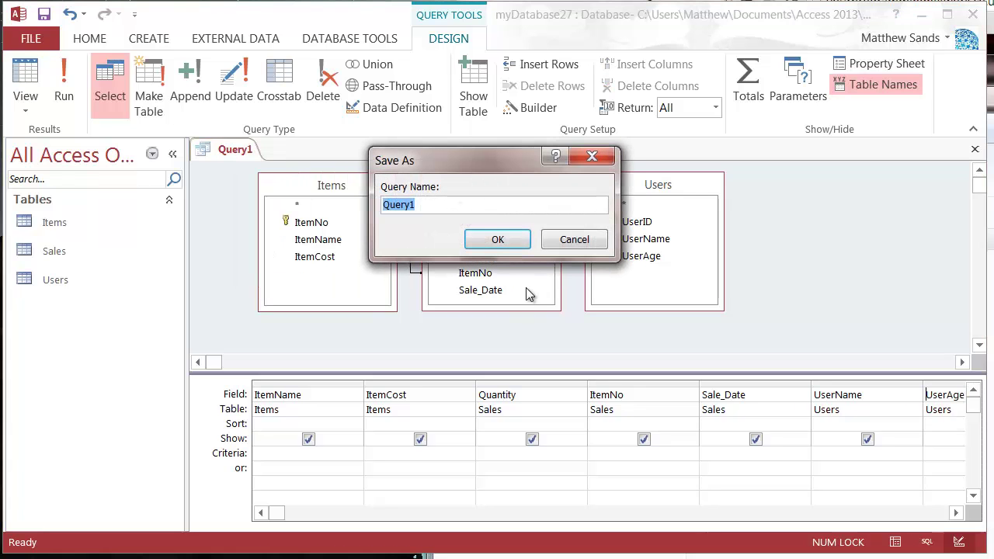
text(Sales_Q)
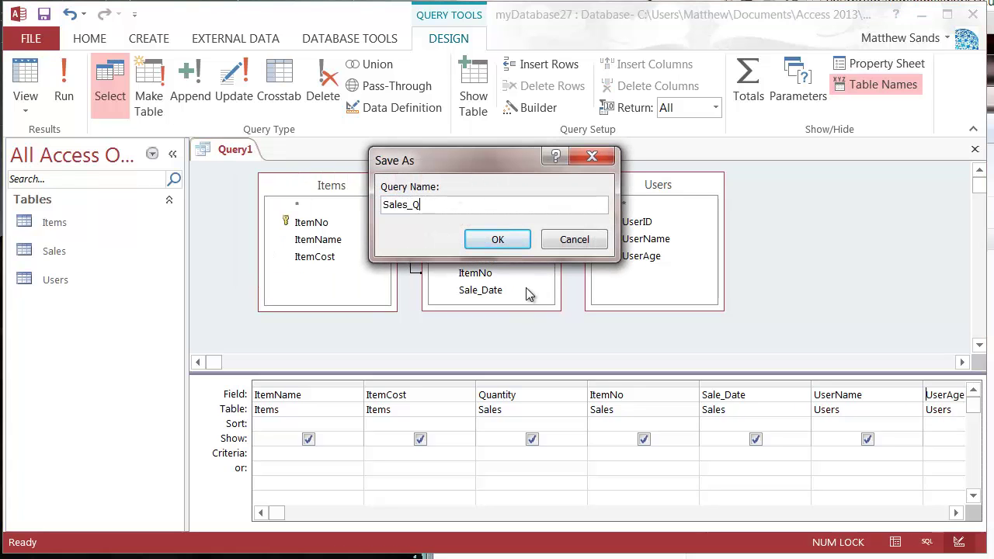
key(BackSpace)
key(BackSpace)
key(BackSpace)
key(BackSpace)
click(491, 245)
key(ctrl+w)
- Create a form based on the Sales_All query
click(97, 331)
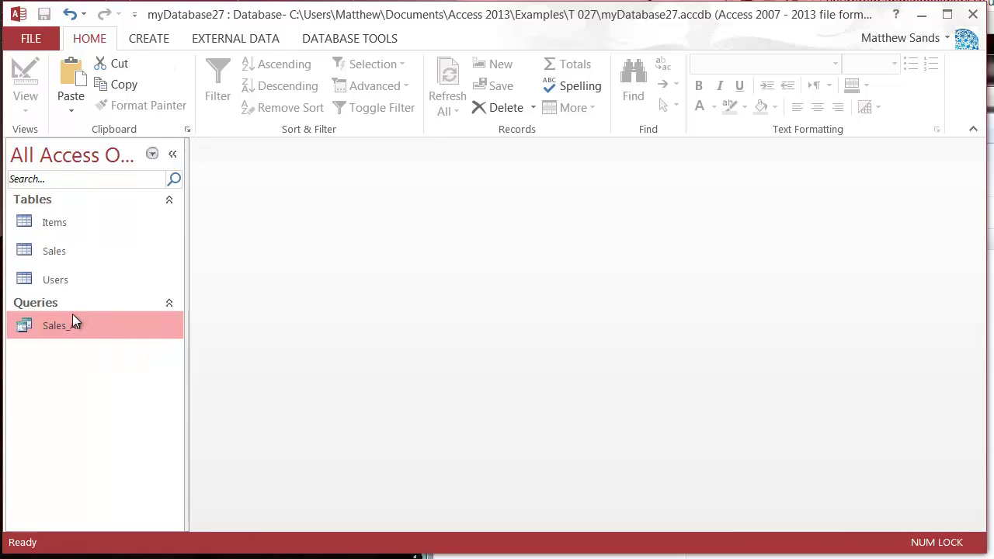
click(72, 252)
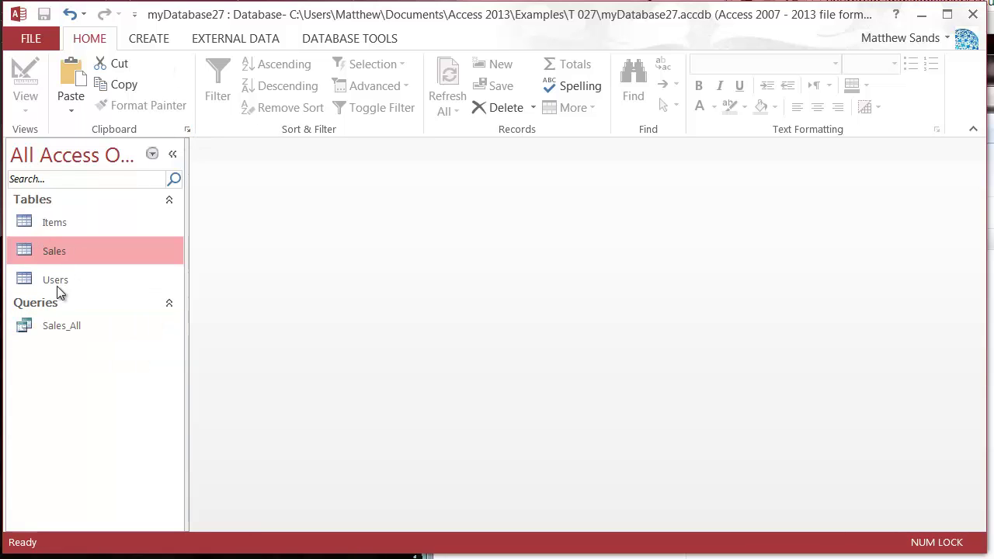
click(85, 327)
click(155, 40)
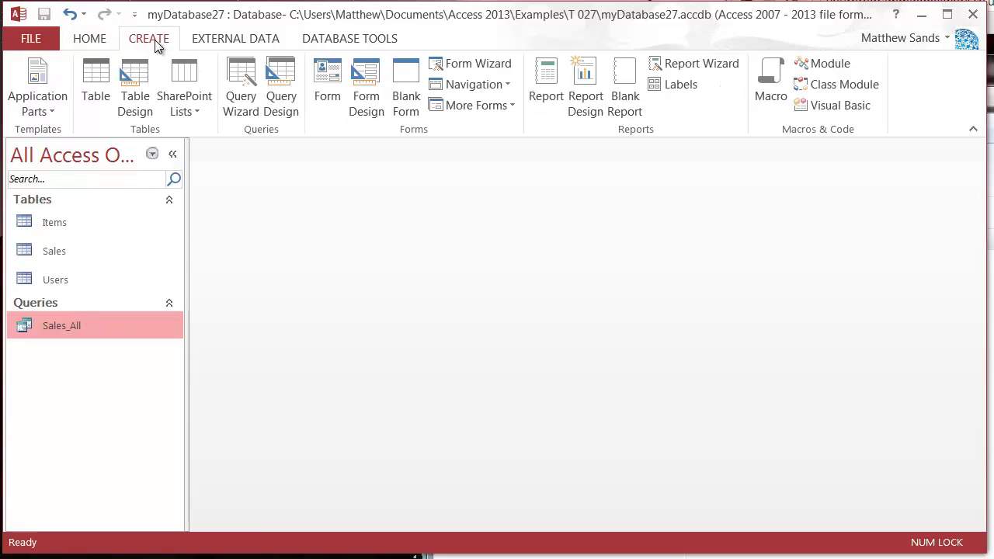
click(325, 91)
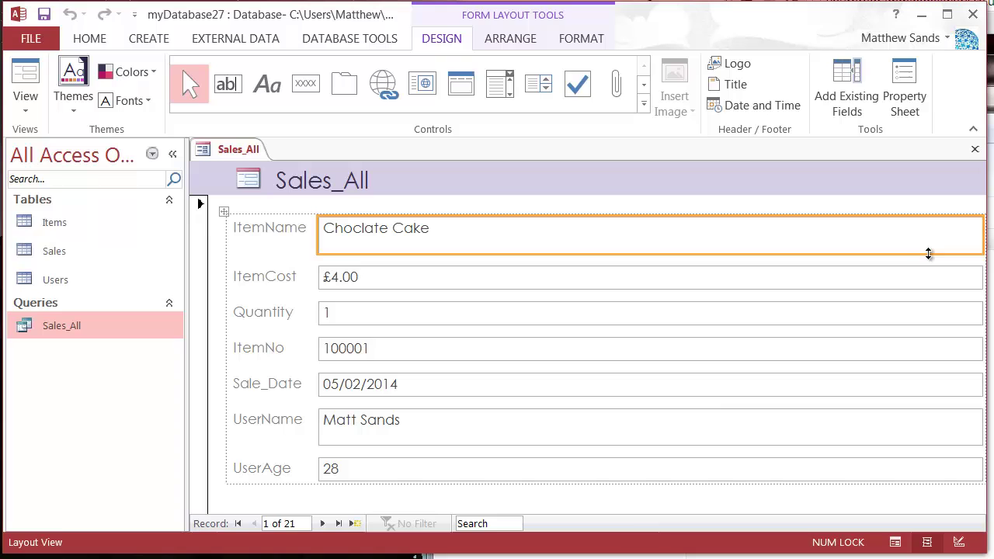
- Narrow all the form's text boxes from ItemName to UserAge together to slightly less than half their width
shift+click(348, 469)
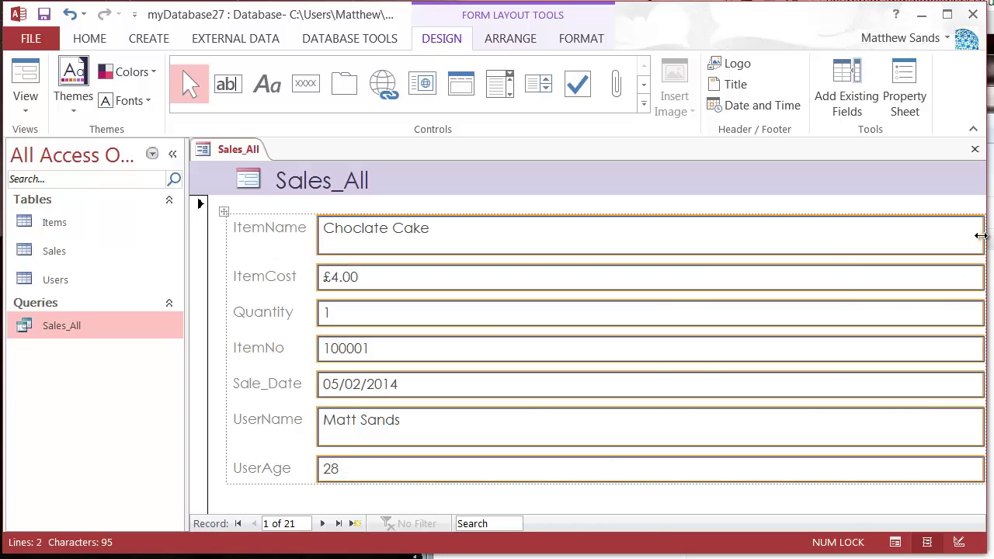
drag(980, 235, 616, 261)
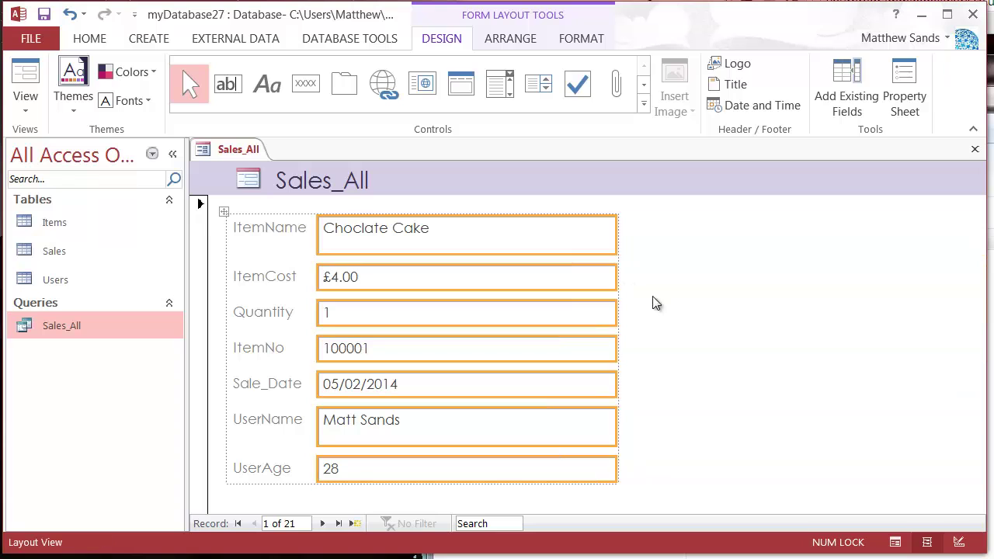
click(720, 277)
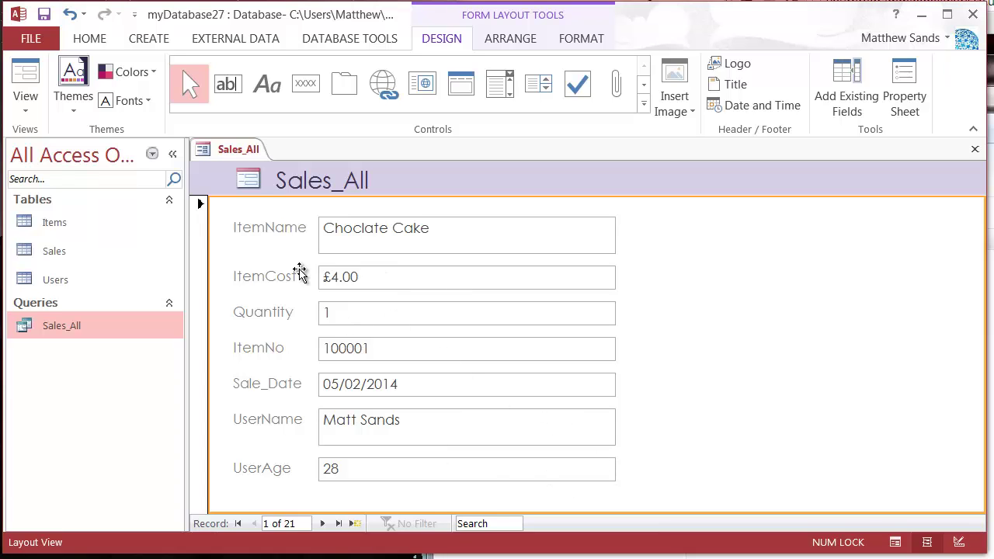
click(232, 164)
drag(225, 207, 242, 239)
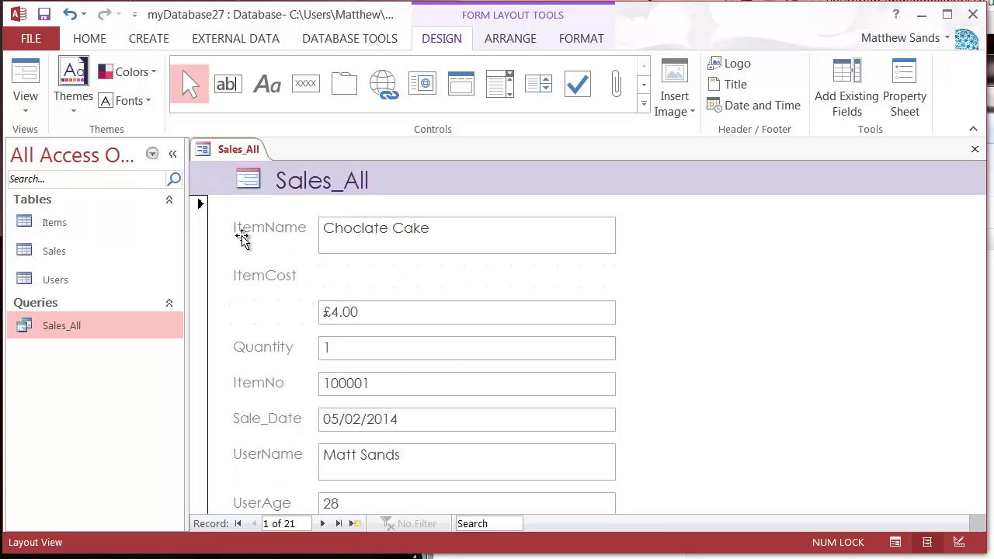
click(231, 171)
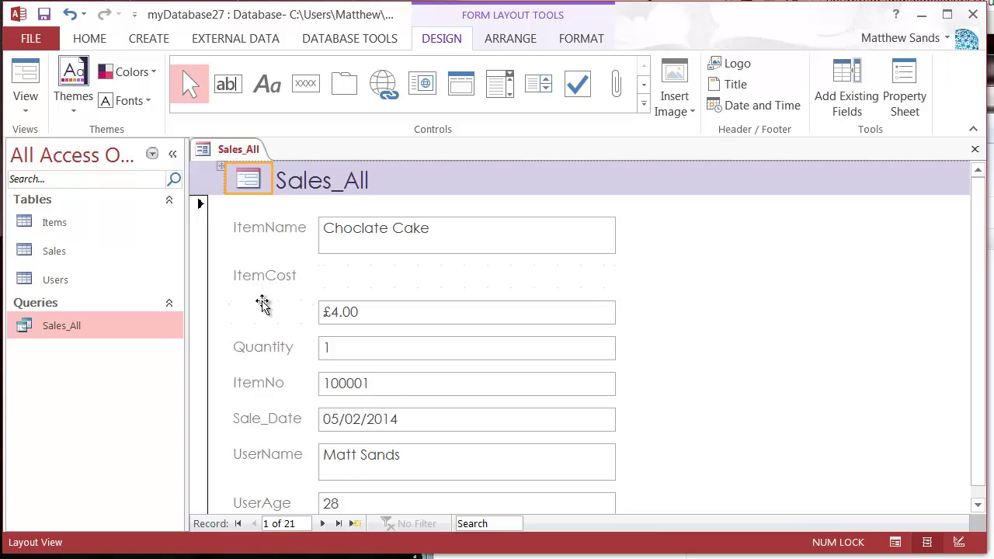
key(ctrl+z)
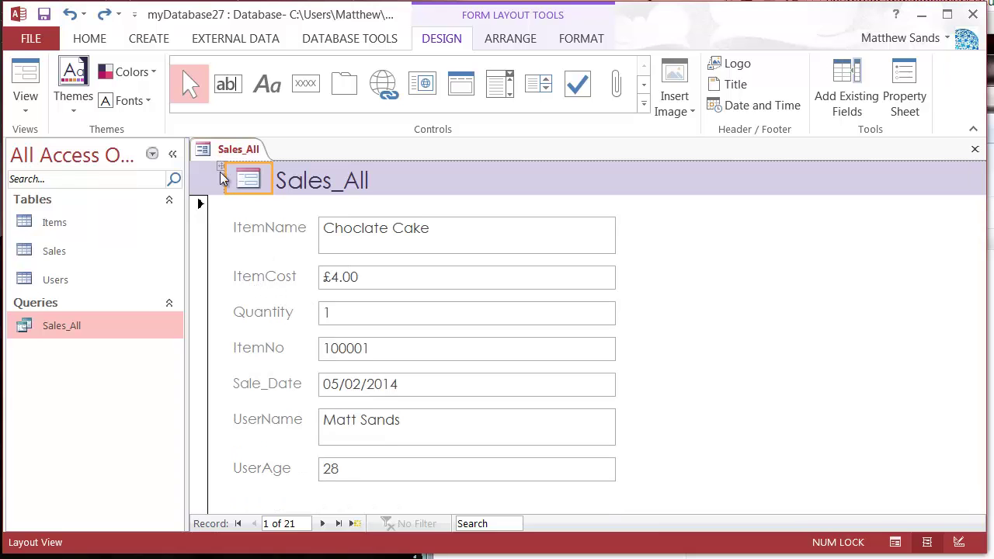
- Delete the form header's logo and Sales_All title
click(221, 168)
key(Delete)
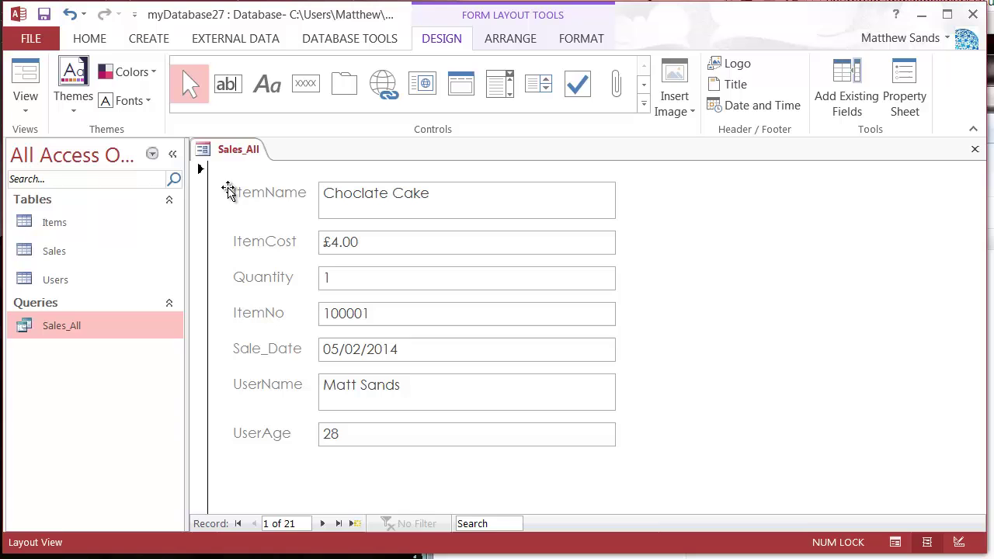
click(779, 301)
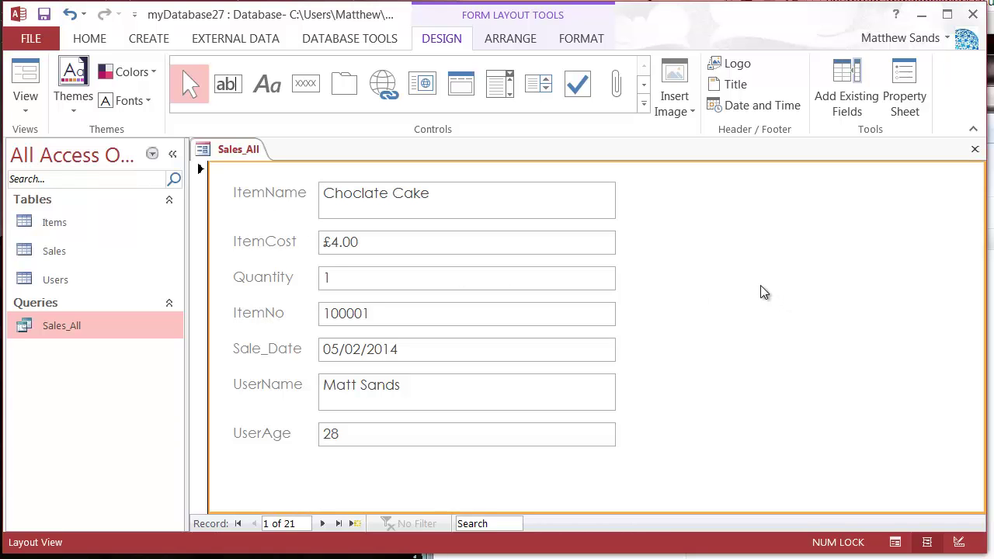
- Save the form under the name Sales_All and close it
right_click(243, 151)
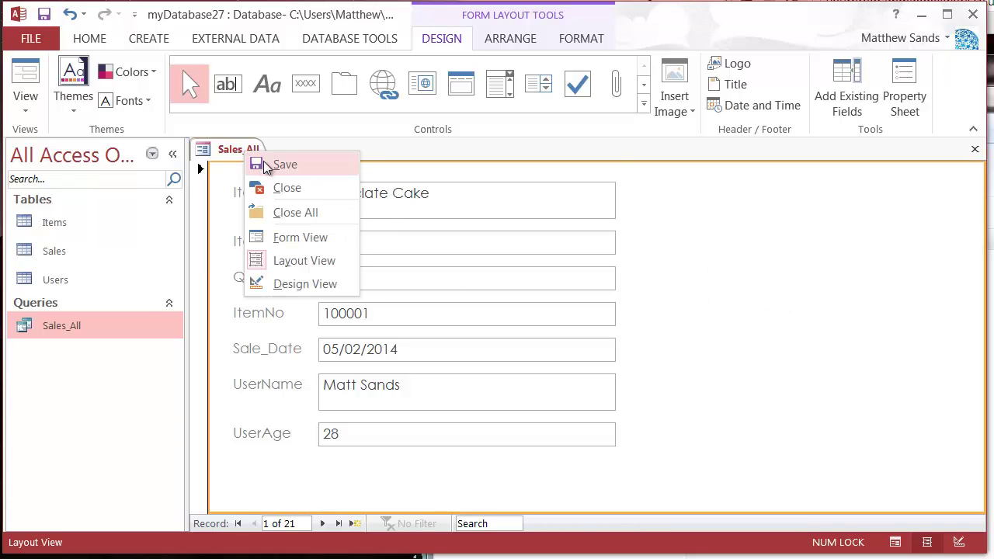
click(263, 161)
click(501, 236)
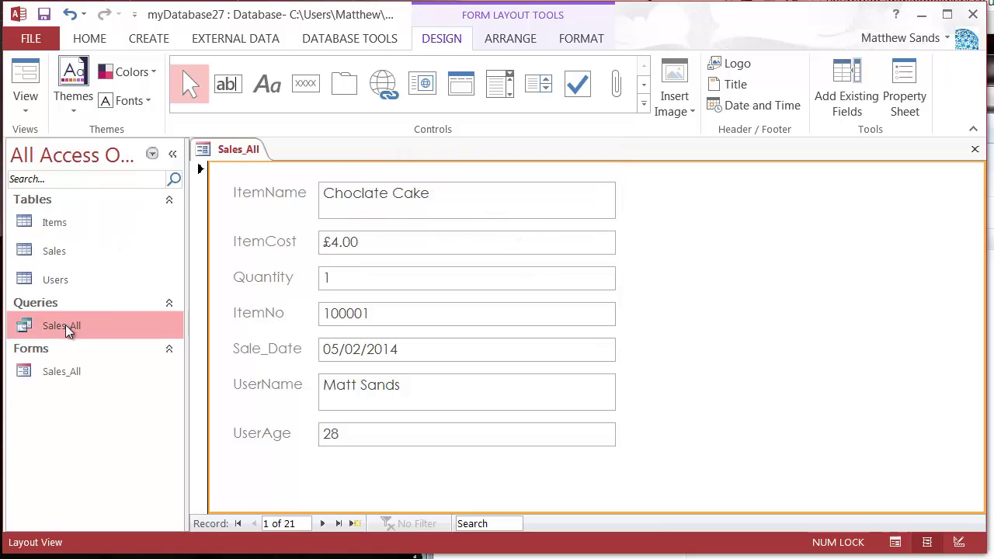
right_click(236, 156)
click(290, 194)
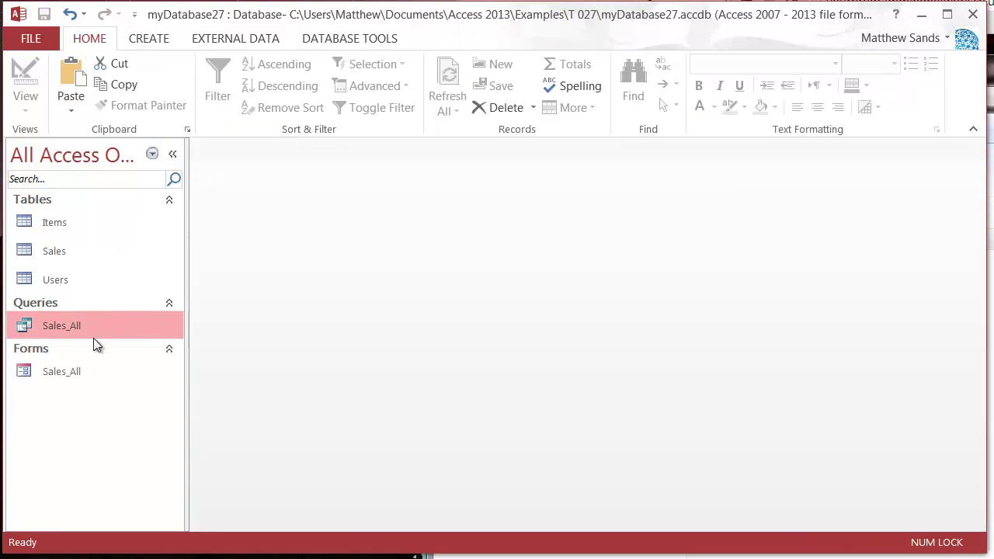
- Open the saved Sales_All form in Form View
click(67, 372)
double_click(90, 375)
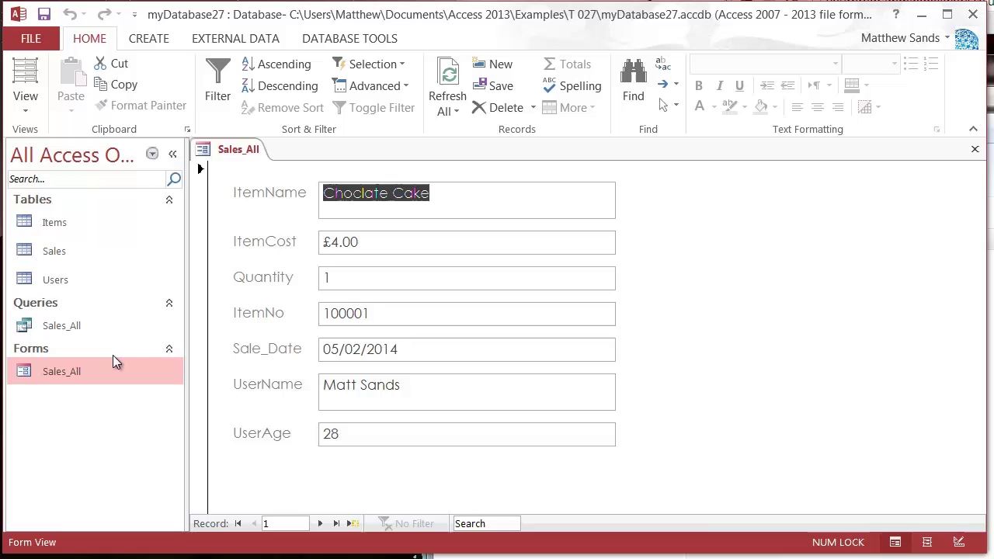
click(415, 243)
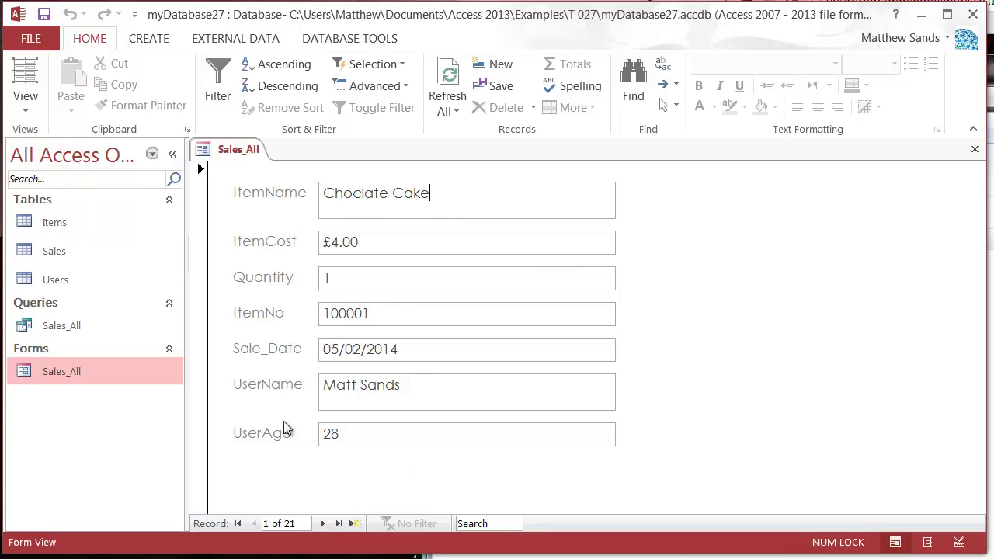
- Go to the end of the form's records and step back through the last several sales
click(354, 523)
click(256, 524)
click(256, 524)
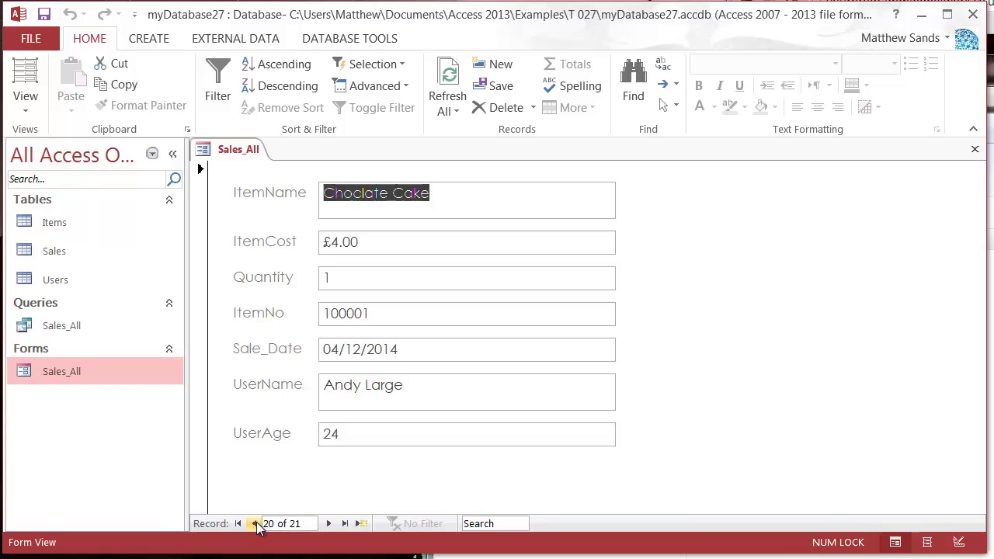
click(256, 524)
click(256, 524)
click(257, 524)
click(256, 524)
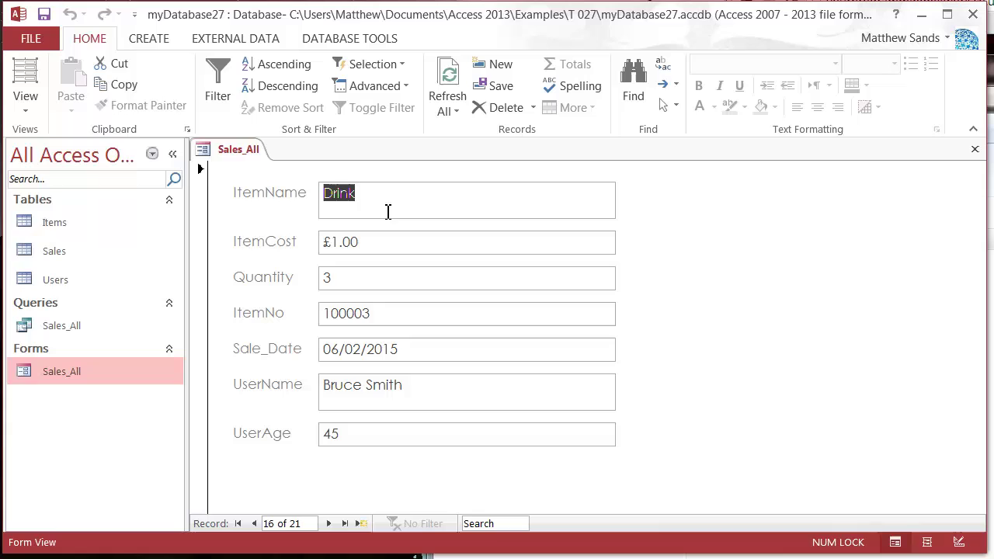
- Change the current record's ItemName to Choco Snaps in the Sales_All form, and save and close the form
text(Vedg)
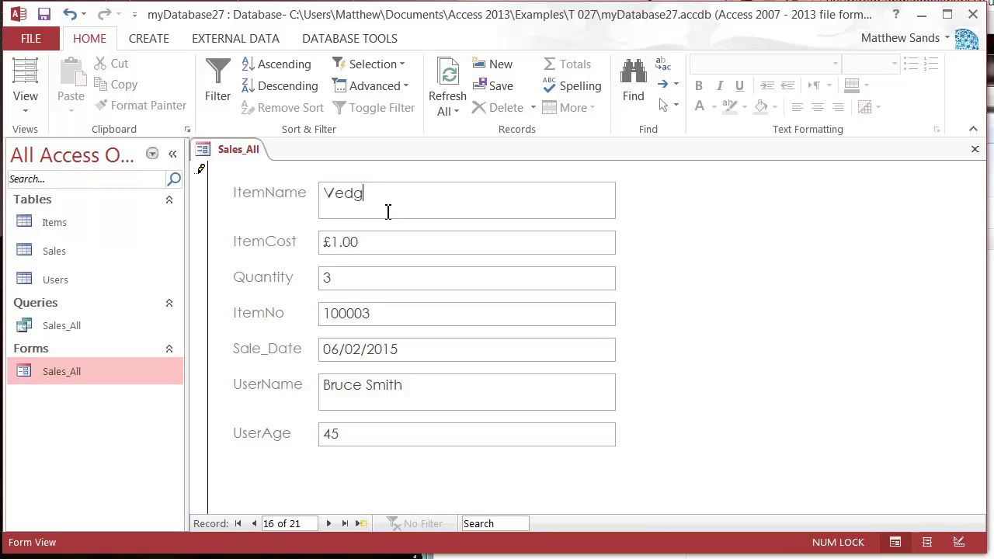
key(BackSpace)
key(BackSpace)
key(BackSpace)
text(Choco Snaps)
key(Tab)
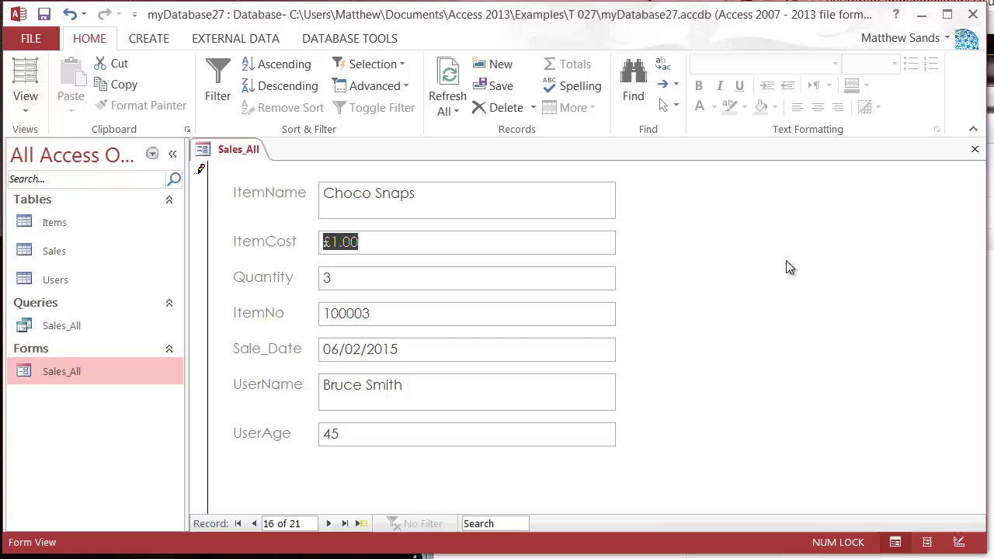
click(364, 286)
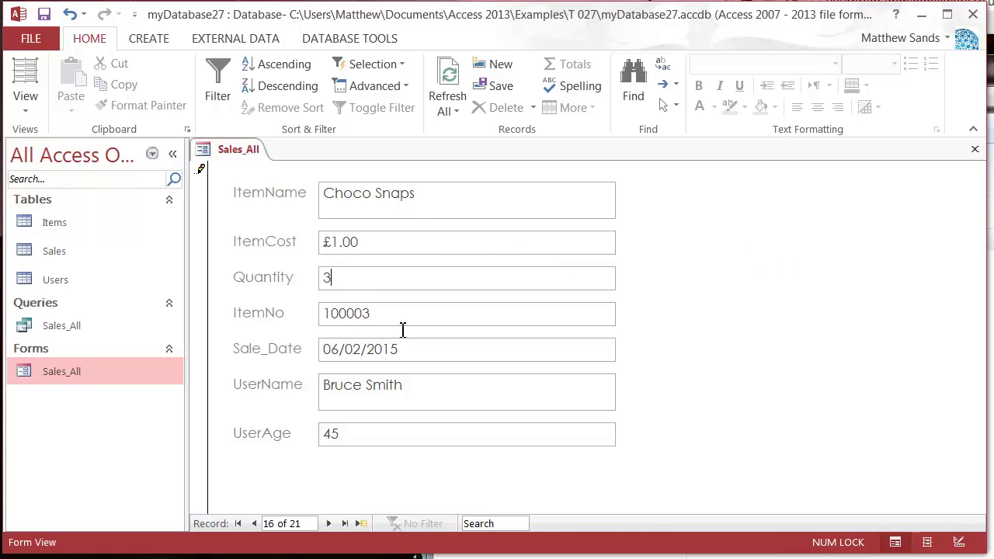
right_click(237, 149)
click(260, 178)
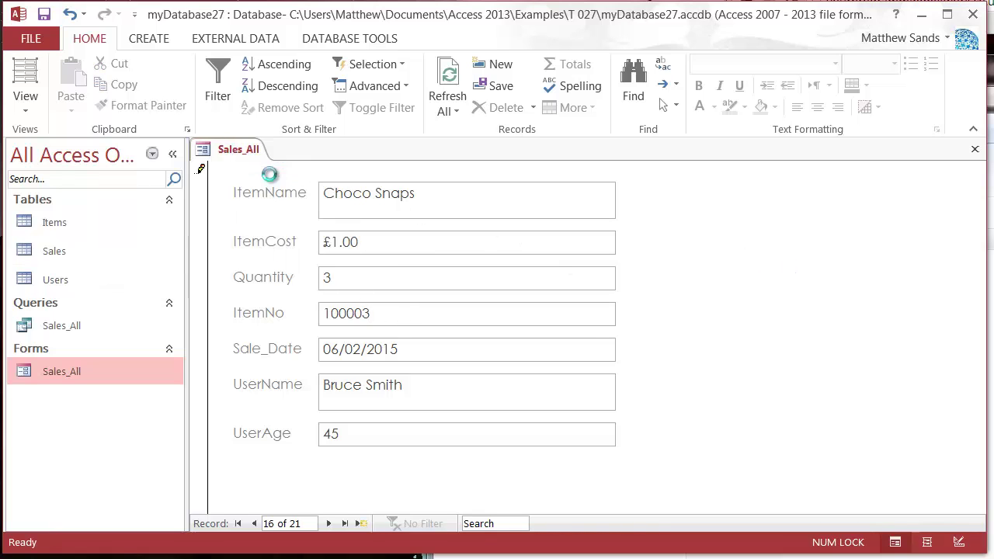
- Open the Items table and fit the ItemName column to its contents to check the item names
double_click(112, 225)
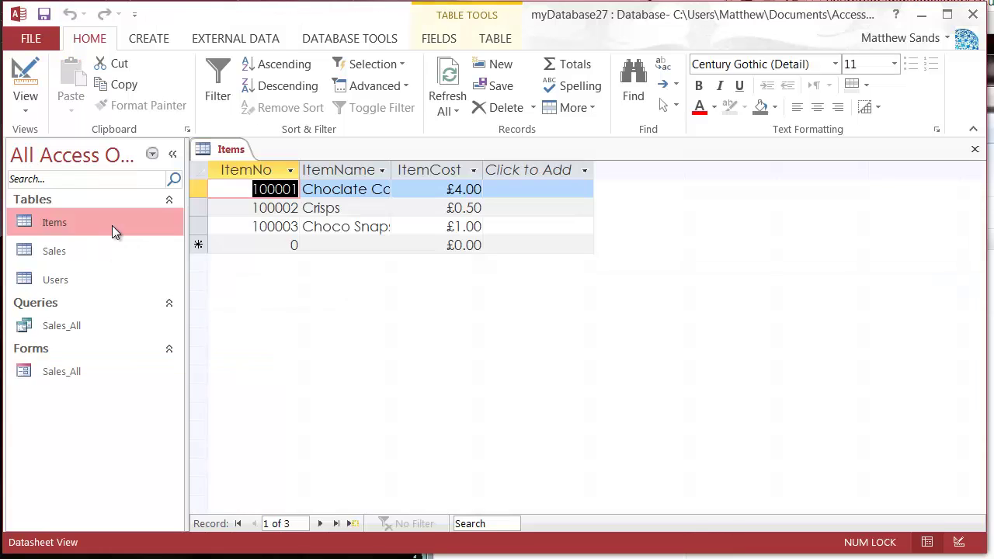
double_click(394, 171)
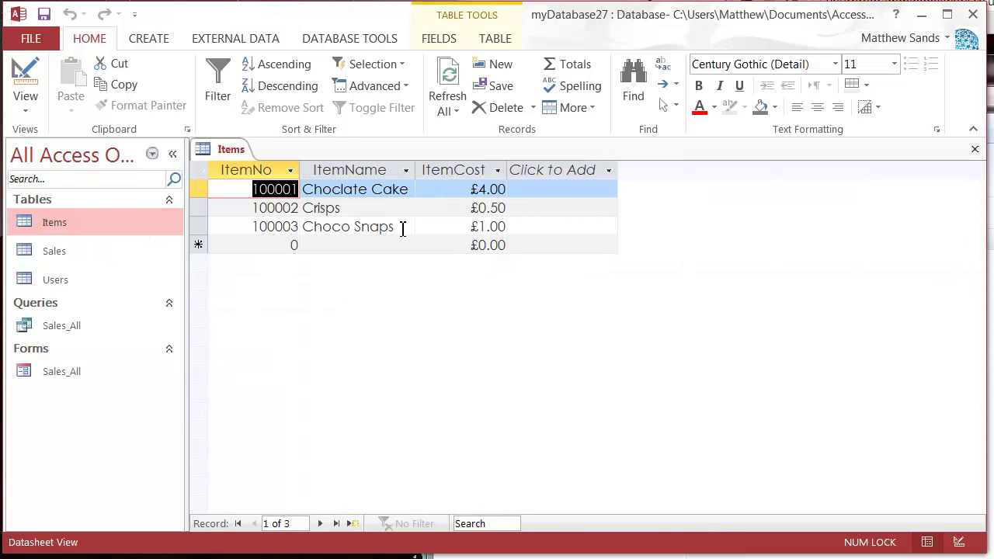
click(396, 230)
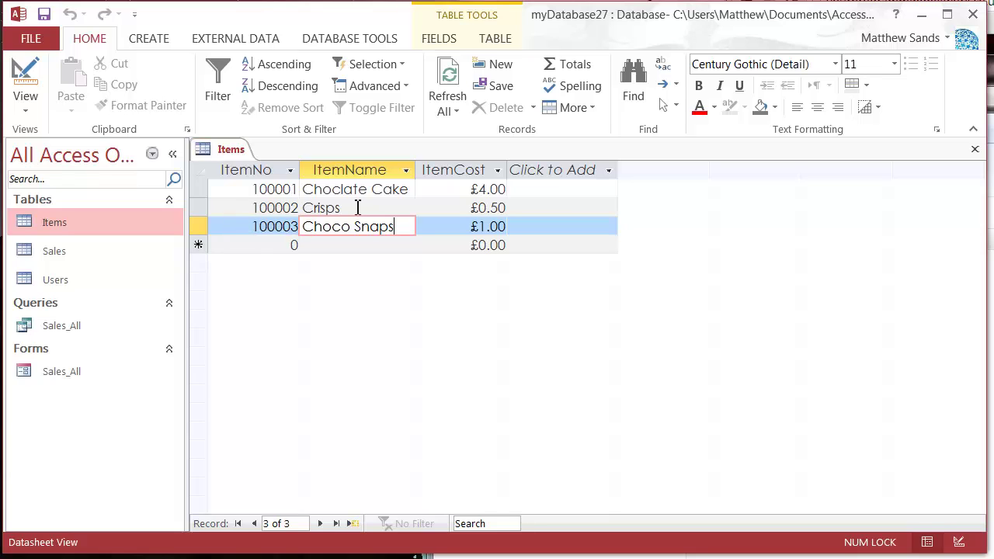
- Open the Sales_All query to check its item names, and reopen the Sales_All form on its first record
click(73, 329)
double_click(73, 328)
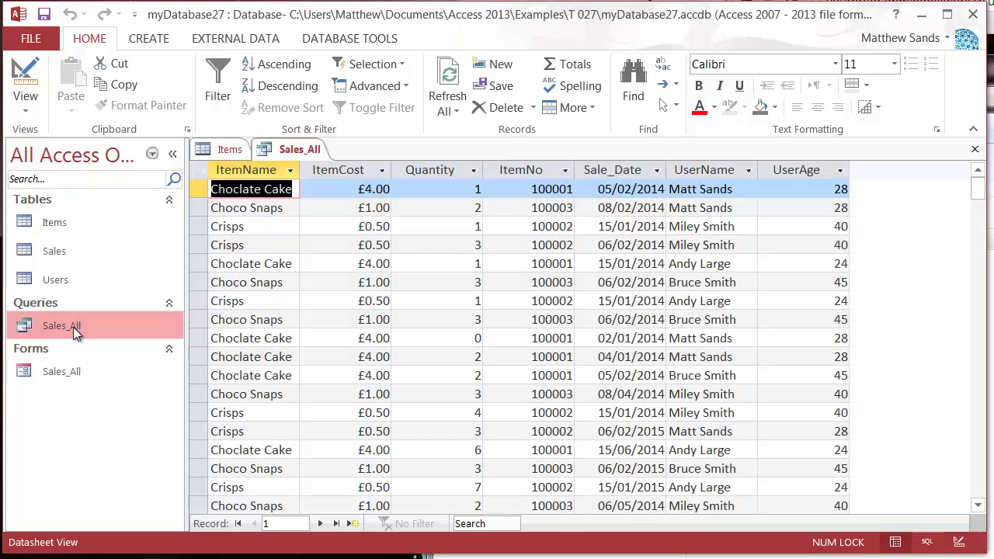
double_click(73, 369)
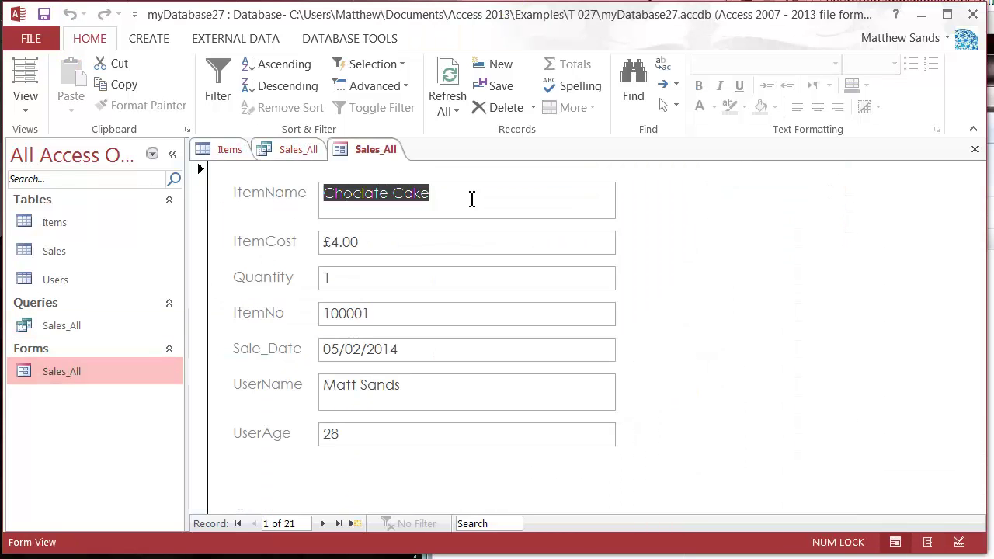
click(471, 197)
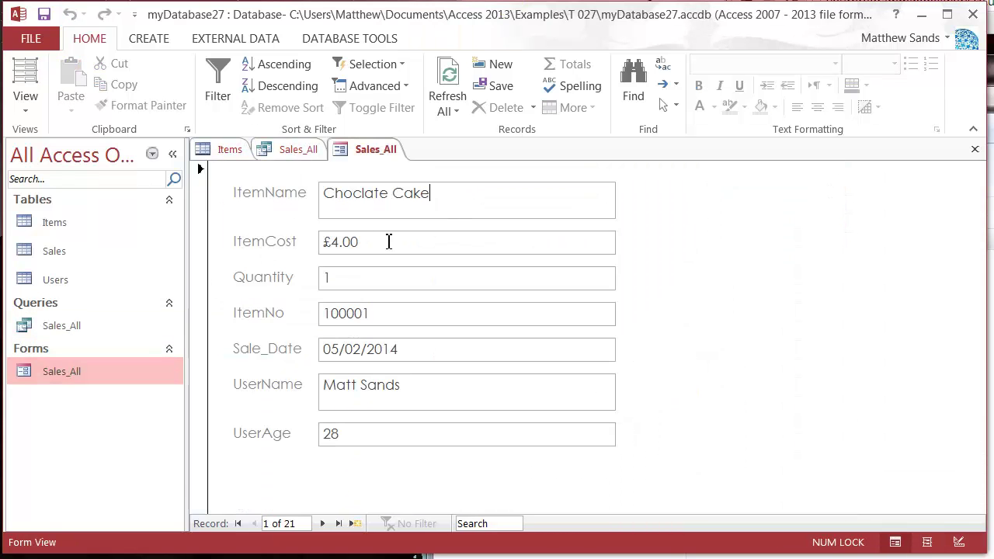
click(374, 281)
click(437, 349)
- Close the Sales_All query and the Items table without saving the table's layout changes
right_click(293, 149)
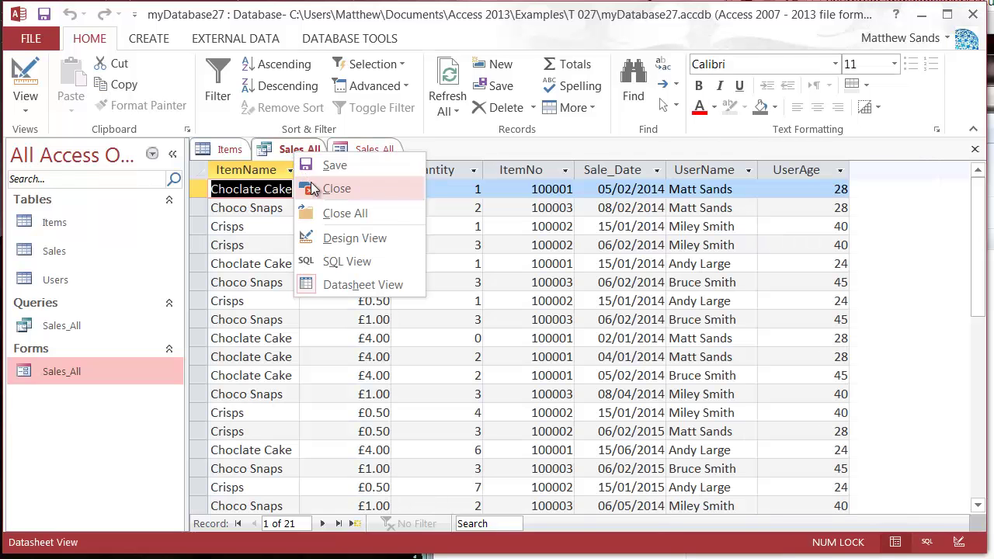
click(330, 189)
right_click(229, 149)
click(238, 191)
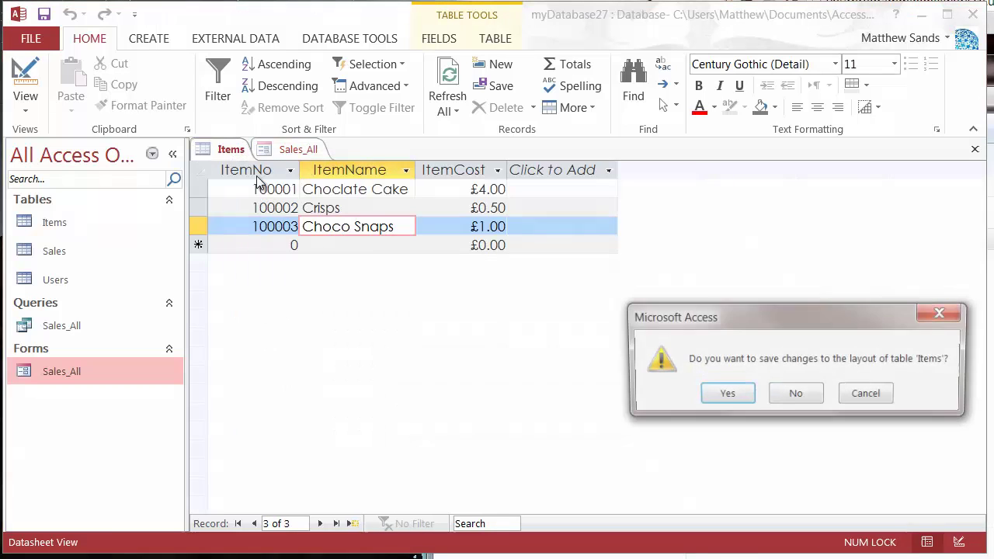
click(796, 396)
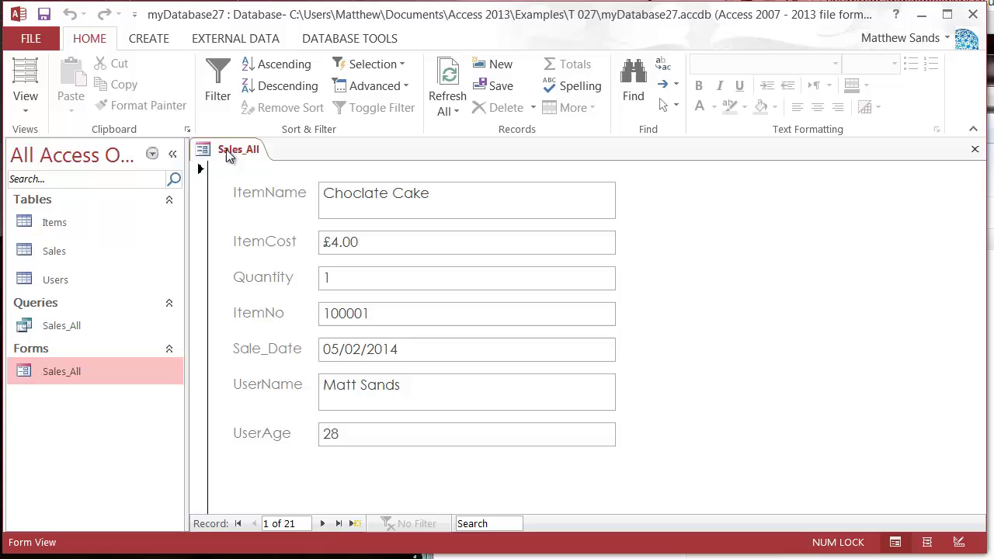
- Switch the Sales_All form to Design View and open the property sheet for the ItemName text box
click(25, 100)
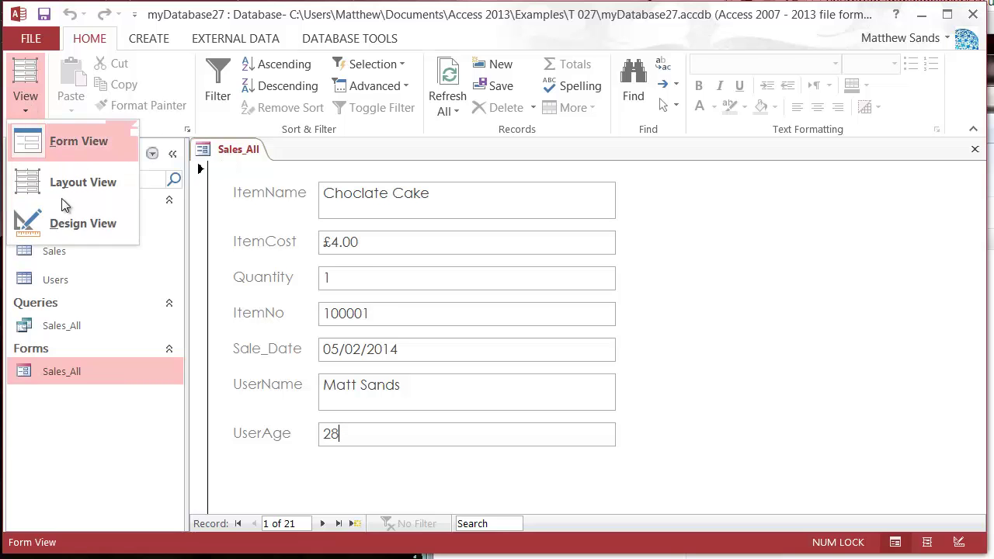
click(71, 223)
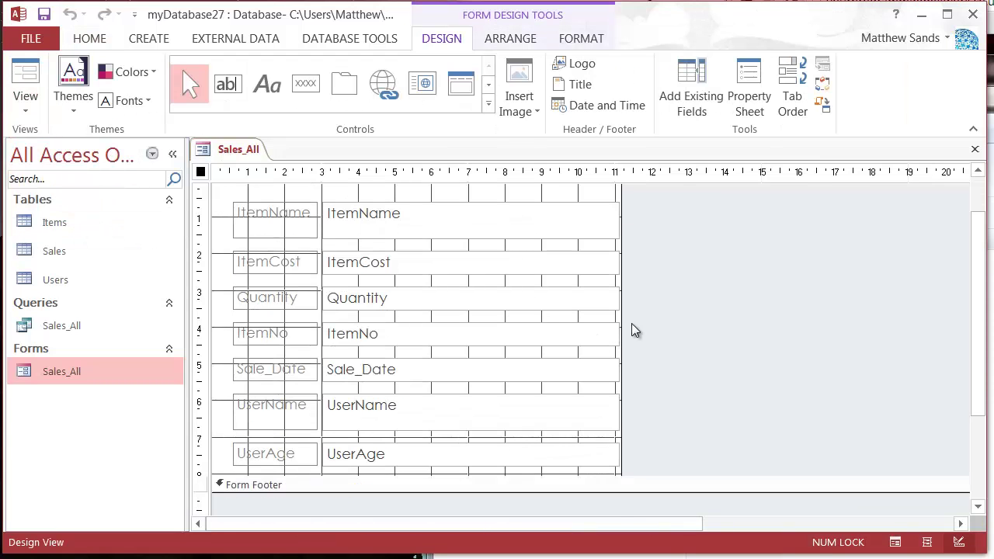
scroll(633, 326, up, 2)
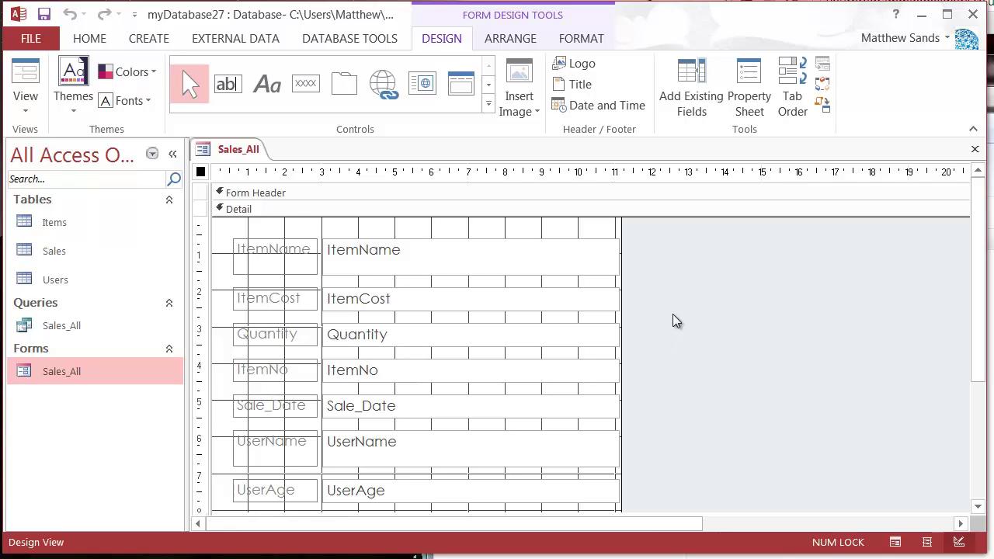
scroll(673, 313, down, 1)
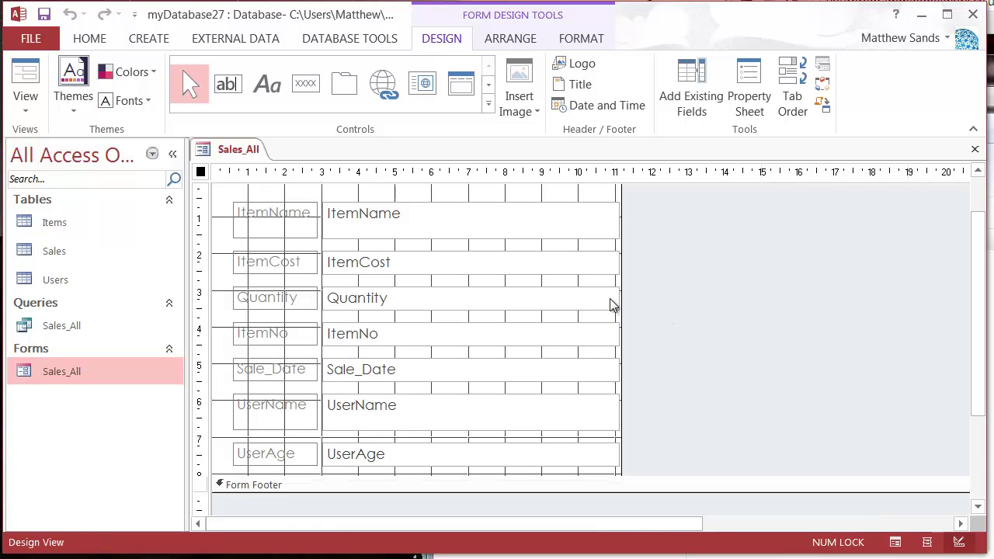
click(381, 236)
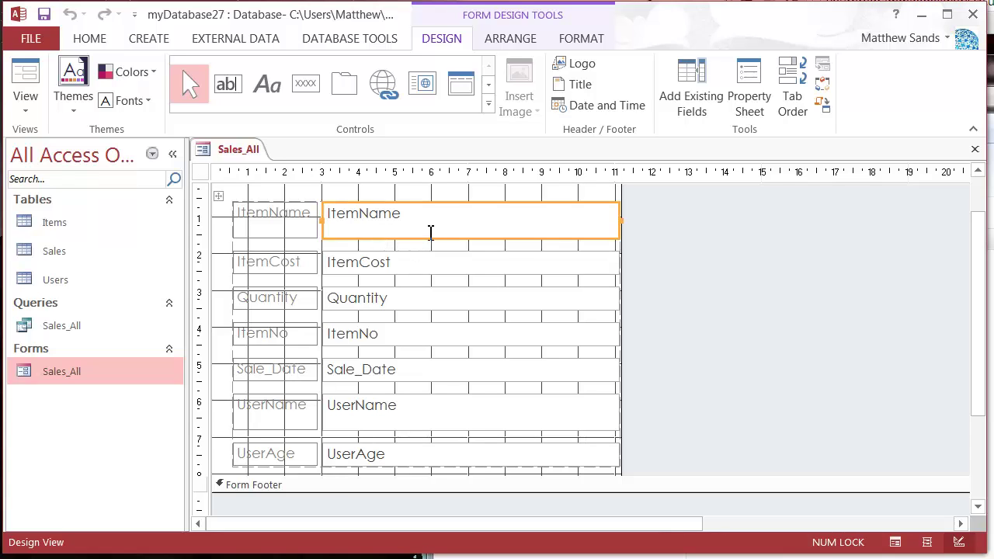
click(758, 99)
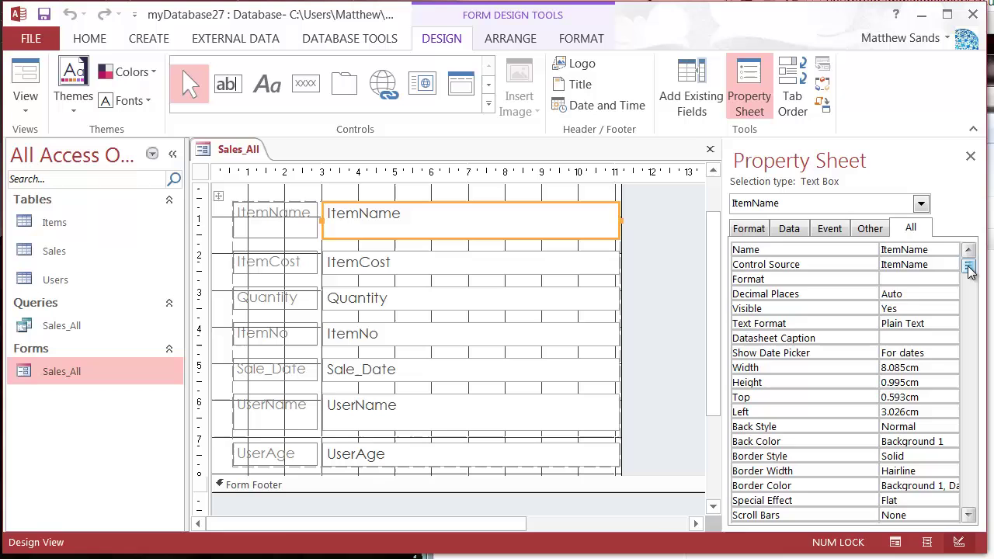
- Look through the ItemName text box's Other, Event, Data and Format properties for a setting that restricts editing
mouse_move(968, 266)
mouse_down()
mouse_move(970, 419)
mouse_move(967, 248)
mouse_up()
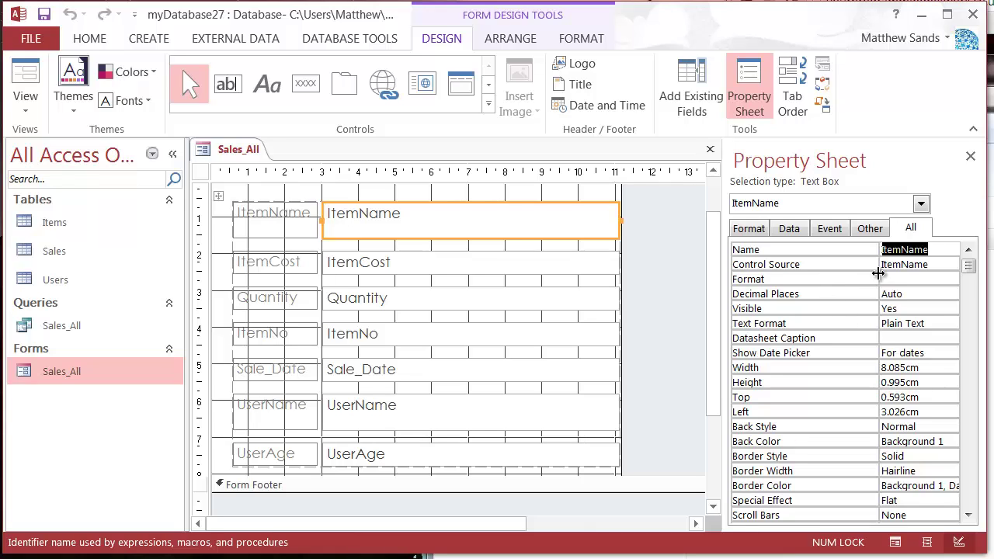
click(879, 232)
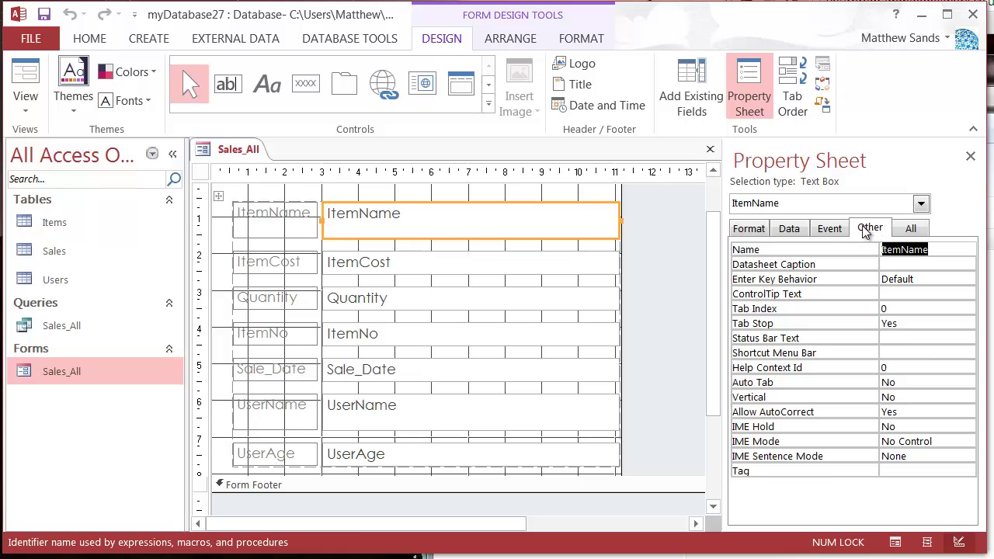
click(928, 279)
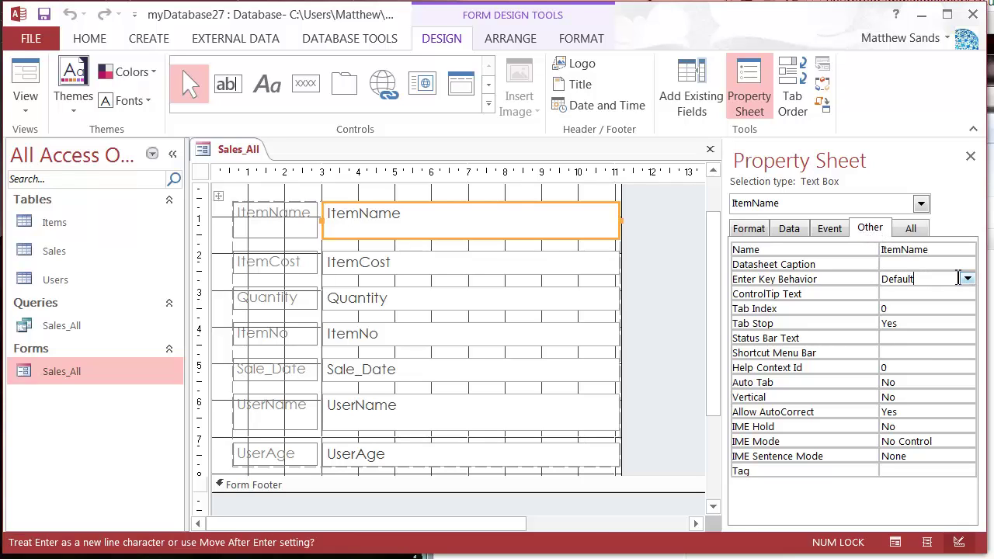
click(831, 230)
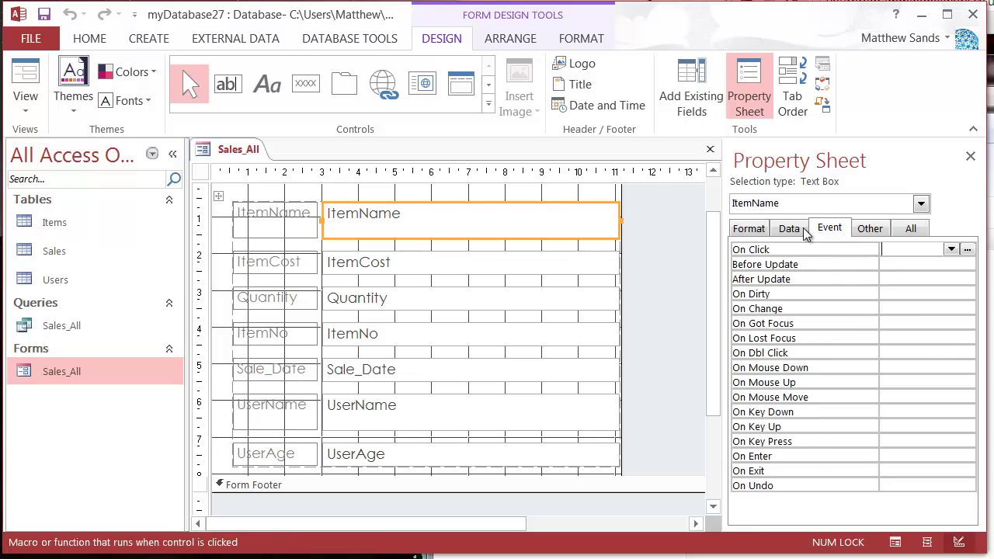
click(796, 230)
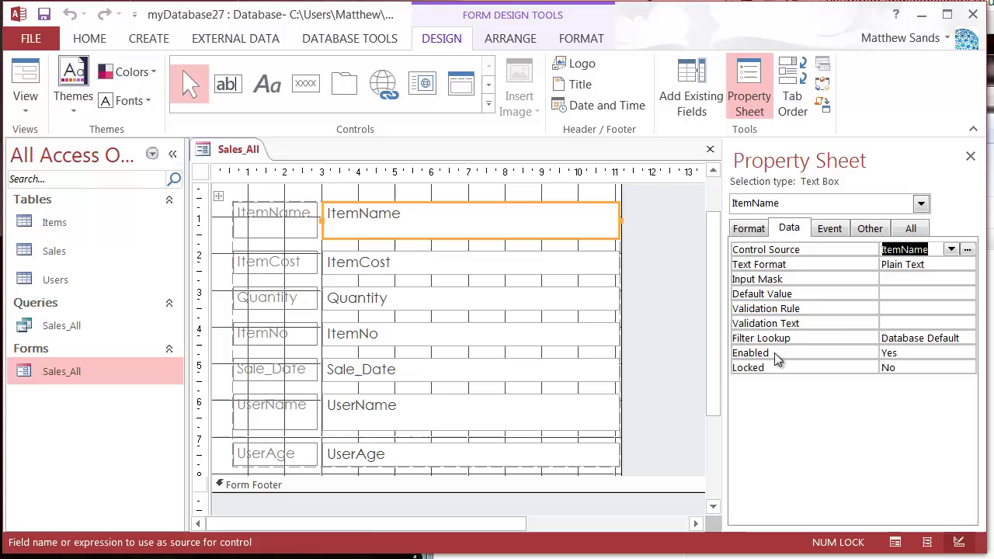
click(760, 228)
click(788, 227)
click(826, 227)
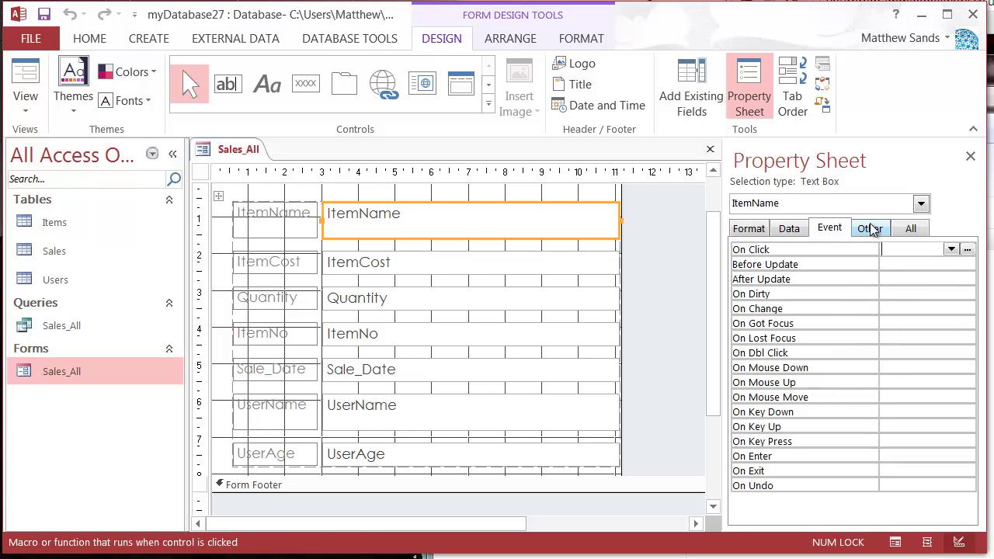
click(869, 227)
click(784, 230)
click(767, 229)
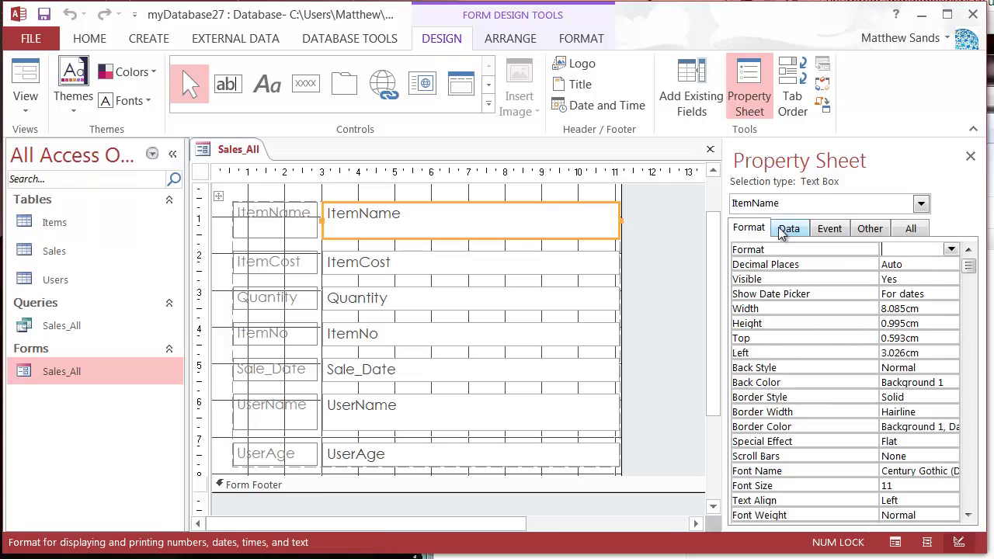
- Set the Enabled property to No for the ItemName and ItemCost text boxes
click(784, 231)
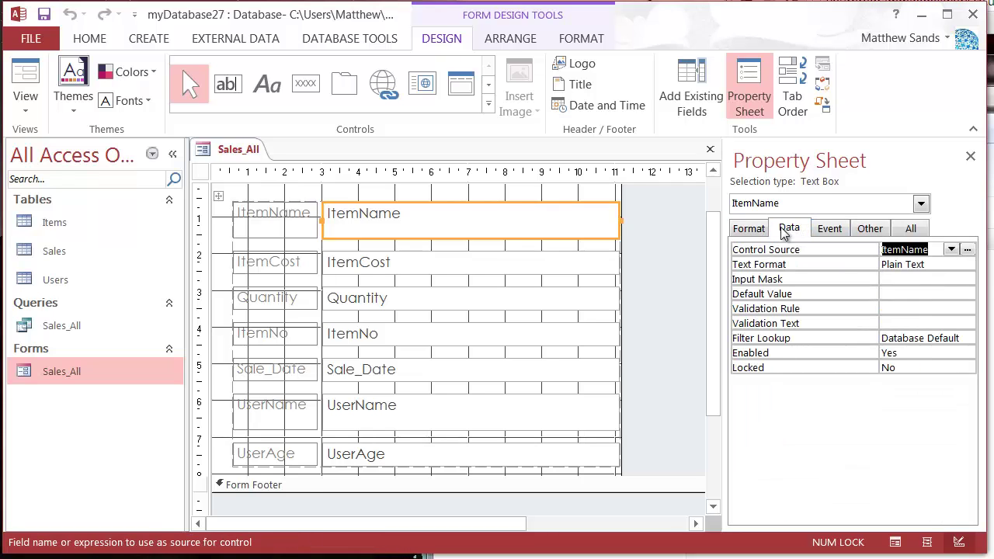
click(903, 358)
click(967, 352)
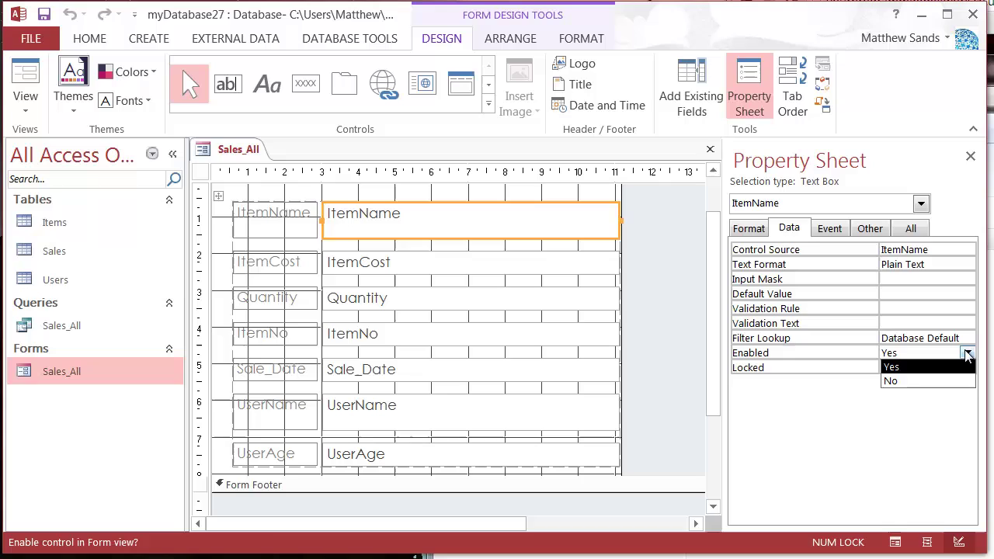
click(894, 379)
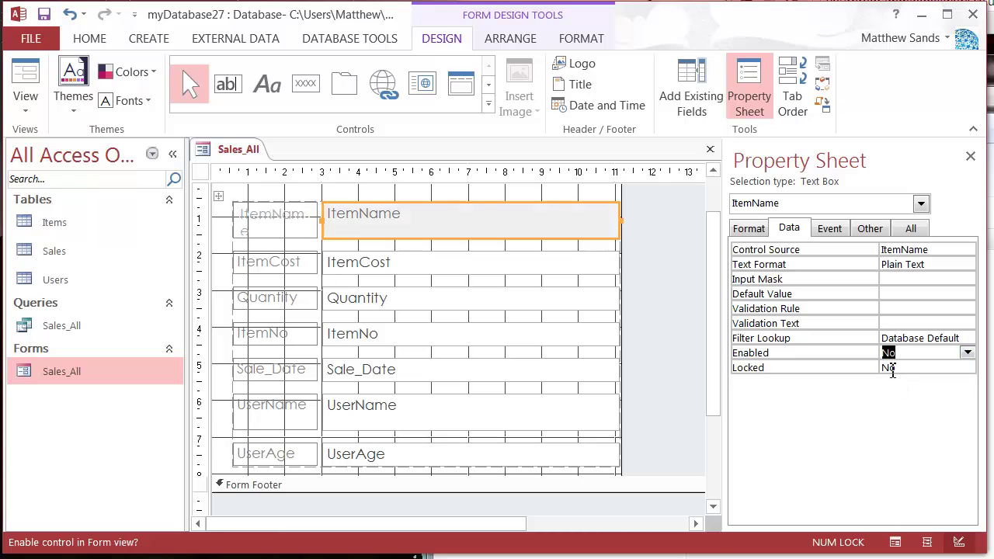
click(546, 267)
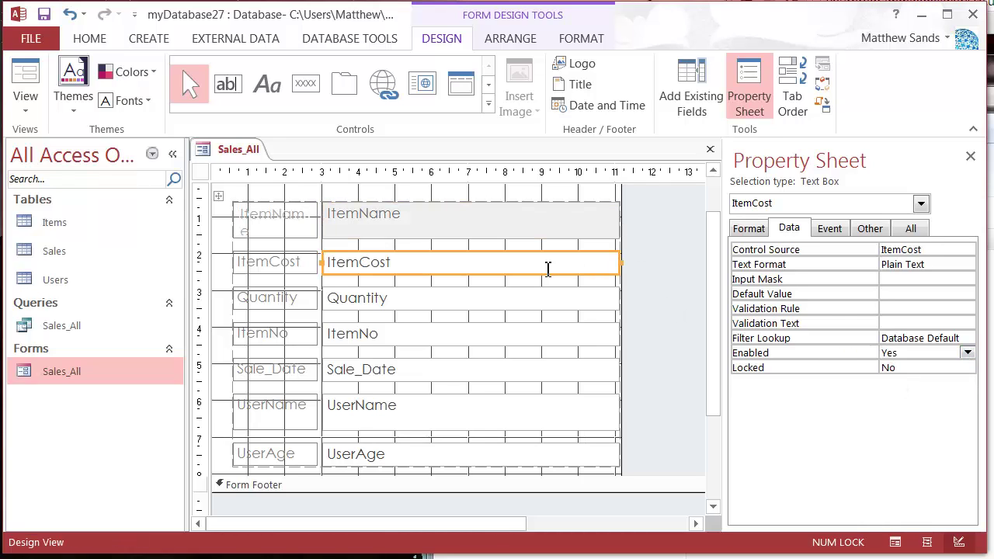
click(968, 354)
click(921, 380)
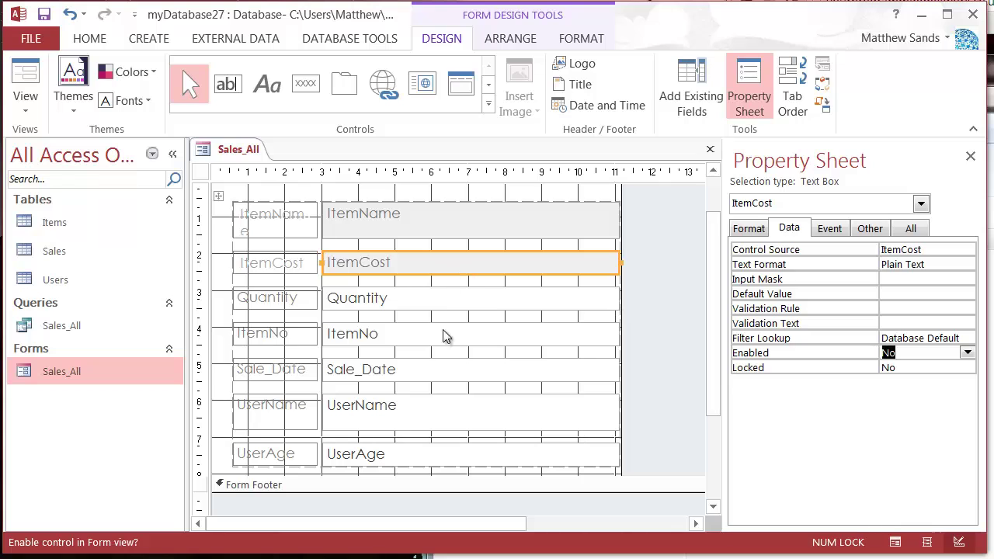
- Set the Enabled property to No for the UserName and UserAge text boxes and close the property sheet
click(438, 406)
click(968, 353)
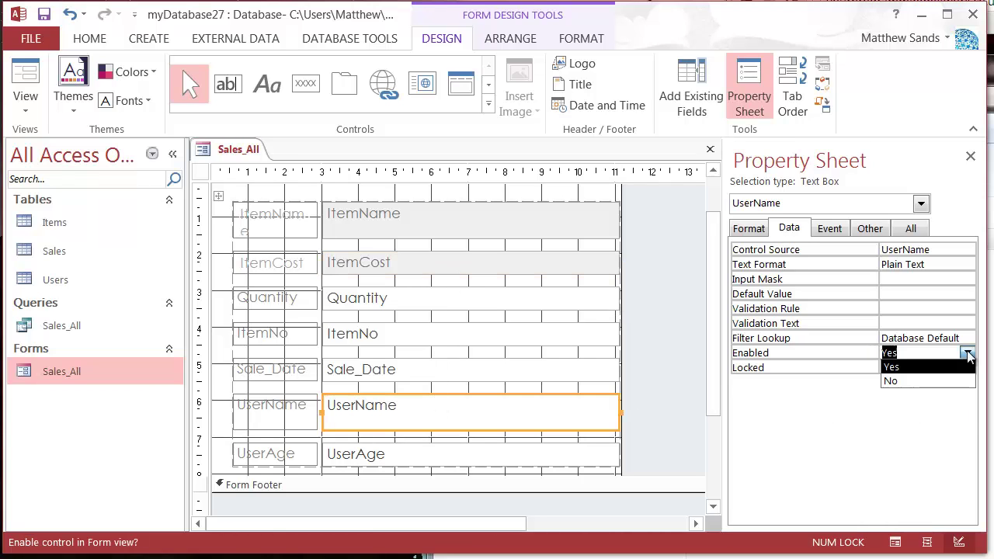
click(927, 381)
click(452, 456)
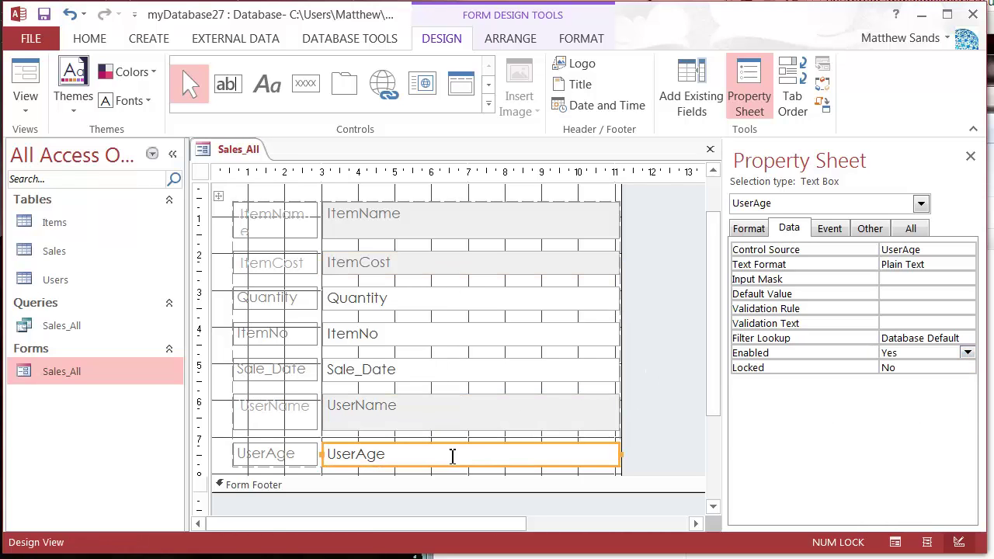
click(967, 352)
click(901, 381)
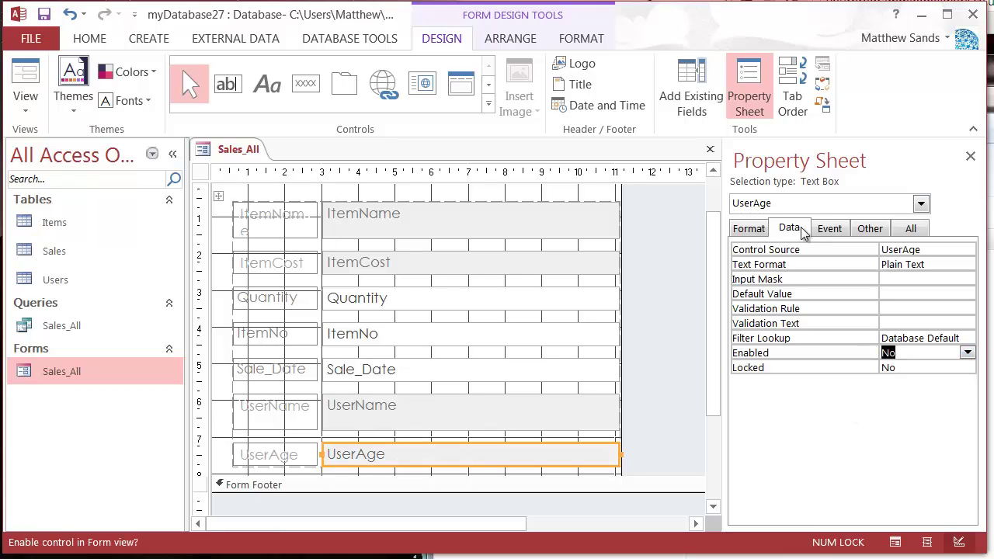
click(969, 158)
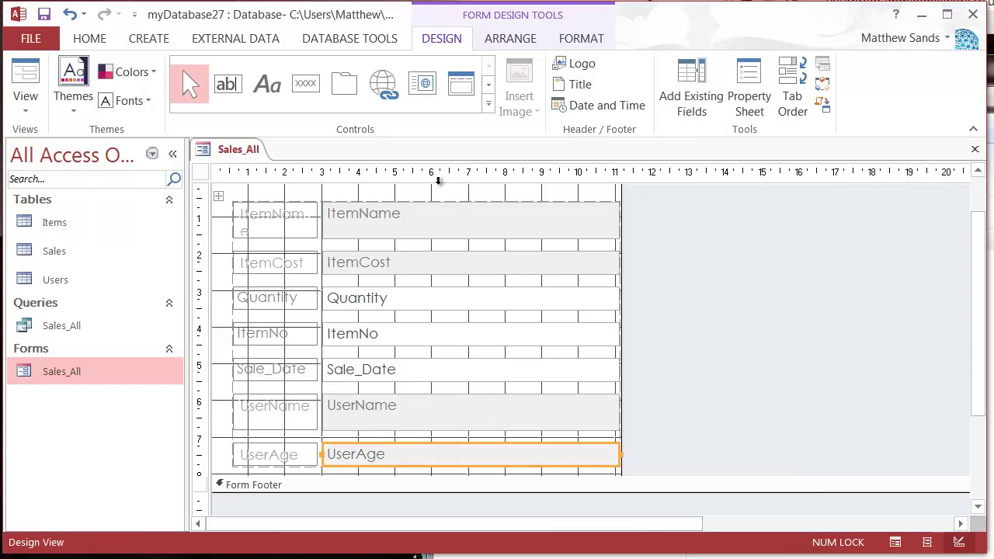
- Close the Sales_All form's design and reopen the form in Form View
right_click(248, 157)
key(Escape)
right_click(249, 157)
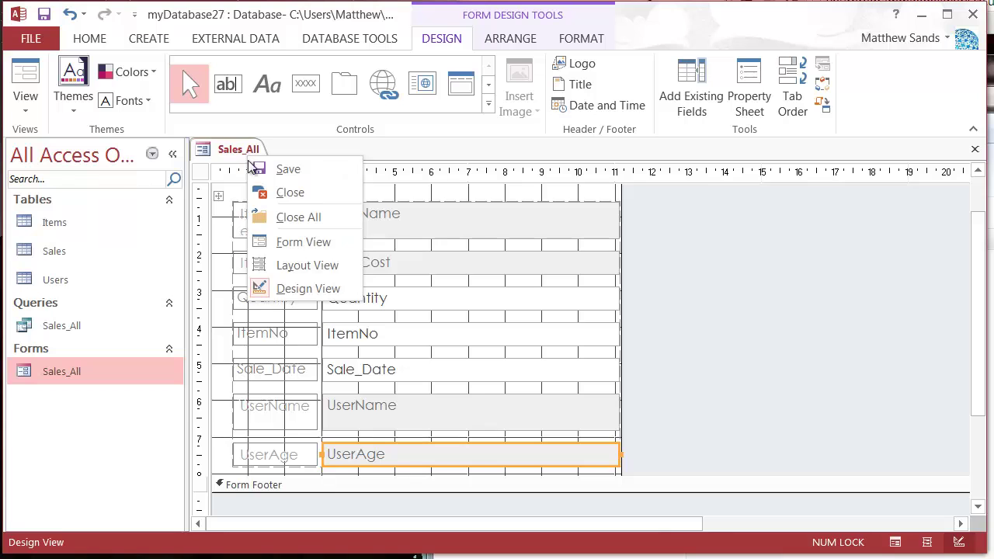
click(272, 189)
double_click(95, 374)
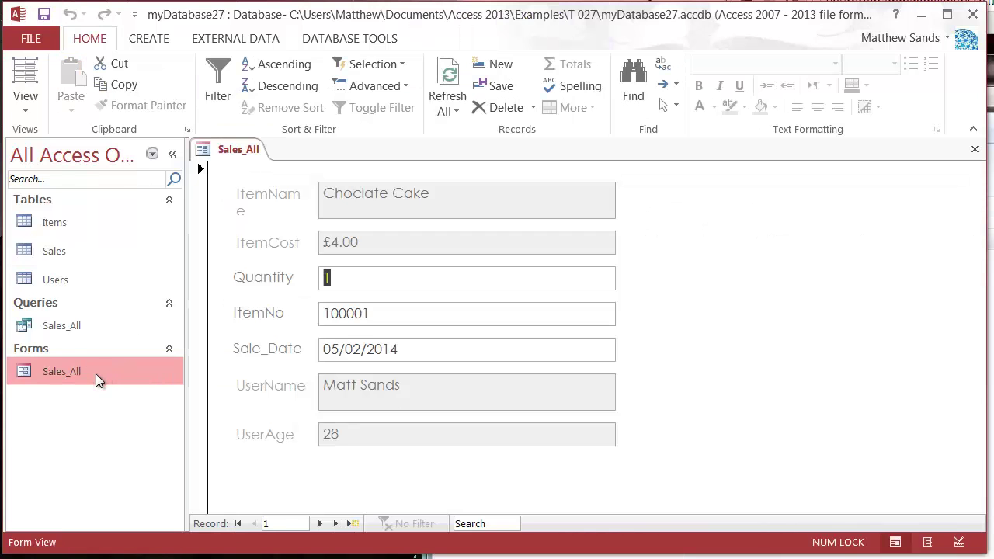
- Check that the Quantity, ItemNo and Sale_Date fields of the first Sales_All record still accept the cursor
click(415, 347)
double_click(381, 308)
click(386, 309)
click(391, 284)
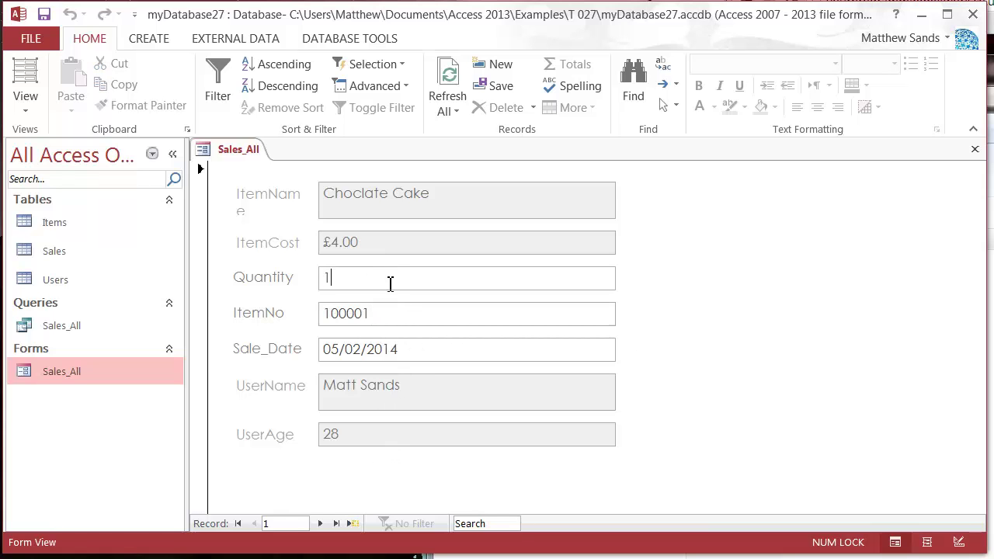
click(444, 352)
click(411, 319)
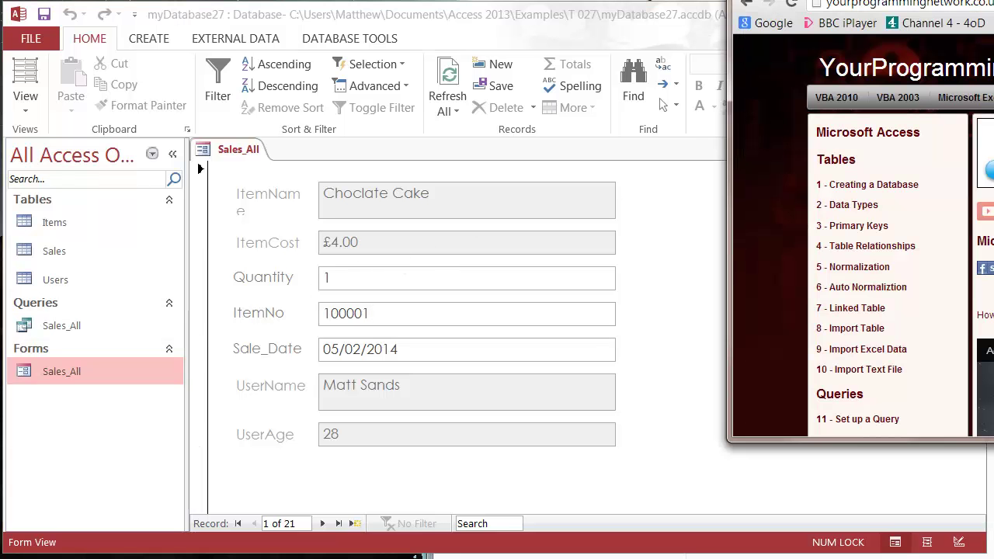
- Switch to the YourProgrammingNetwork Microsoft Access page in the browser and download the series samples, Access2013Samp.zip
drag(993, 31, 400, 34)
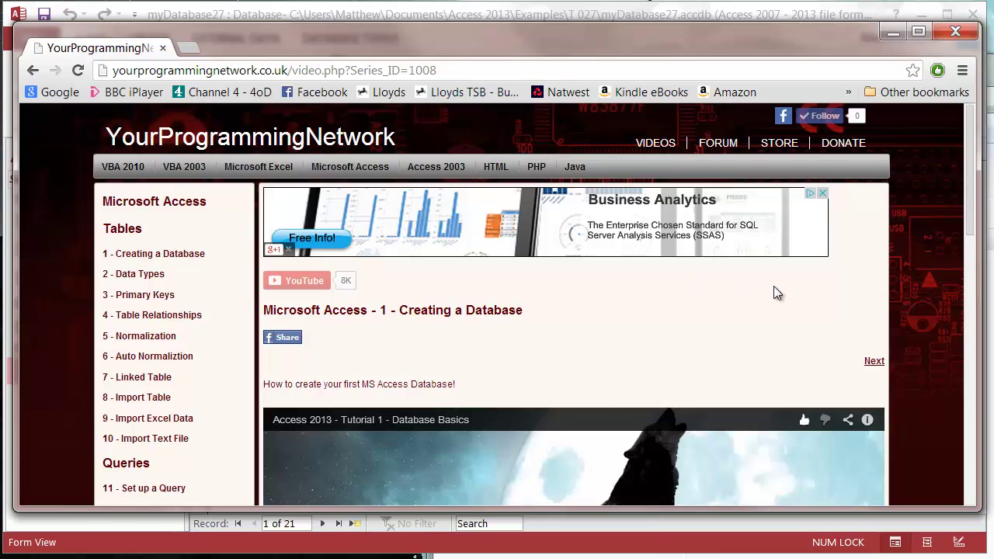
scroll(587, 253, down, 1)
scroll(559, 241, up, 1)
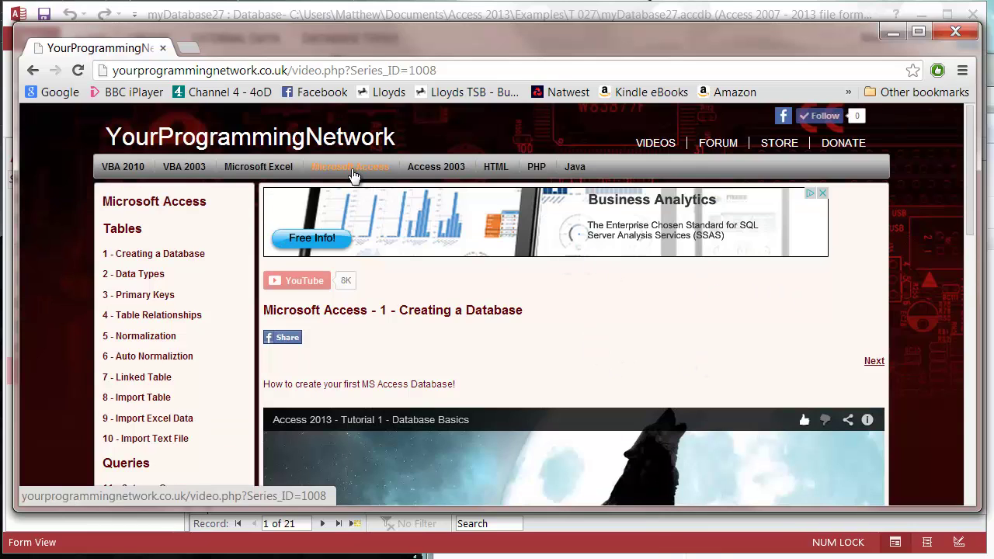
scroll(232, 295, down, 5)
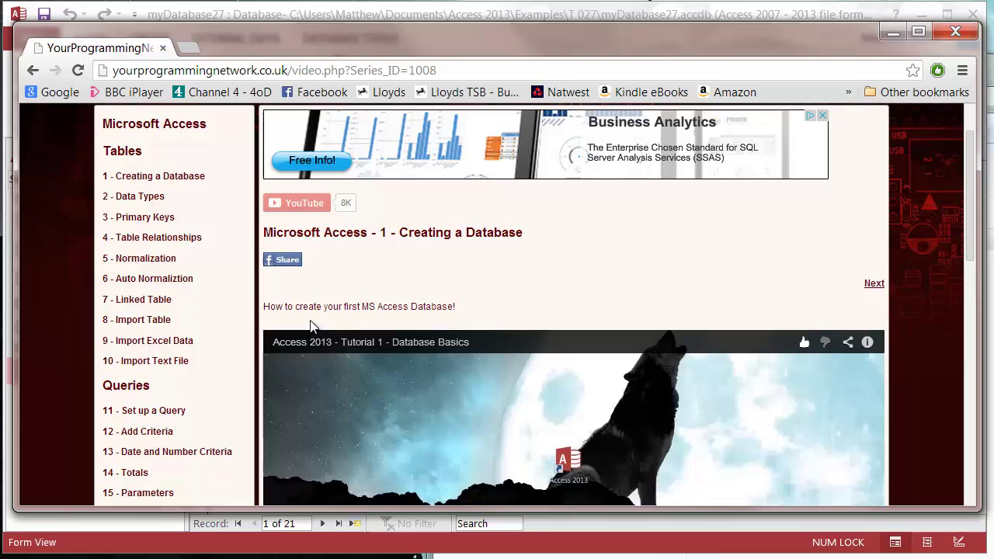
scroll(250, 231, down, 2)
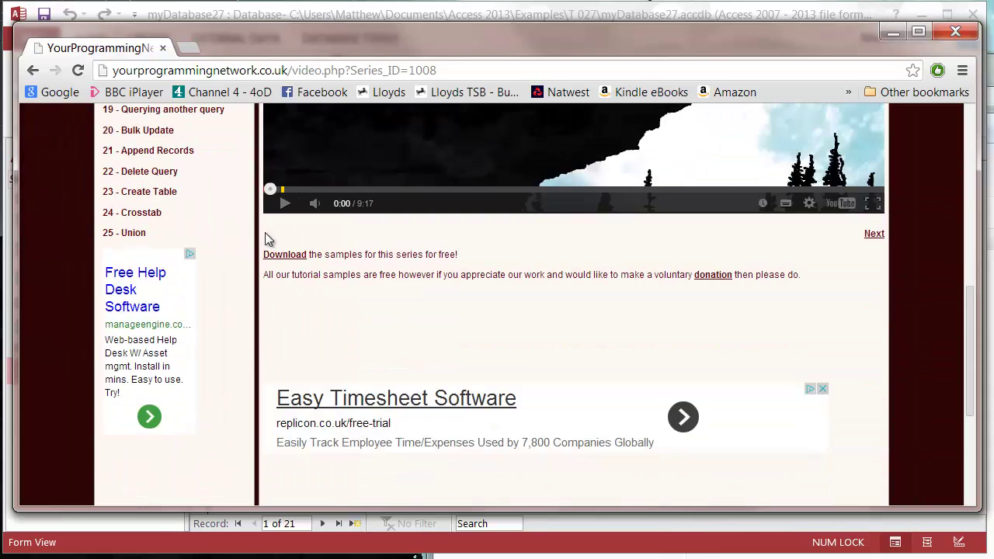
click(301, 255)
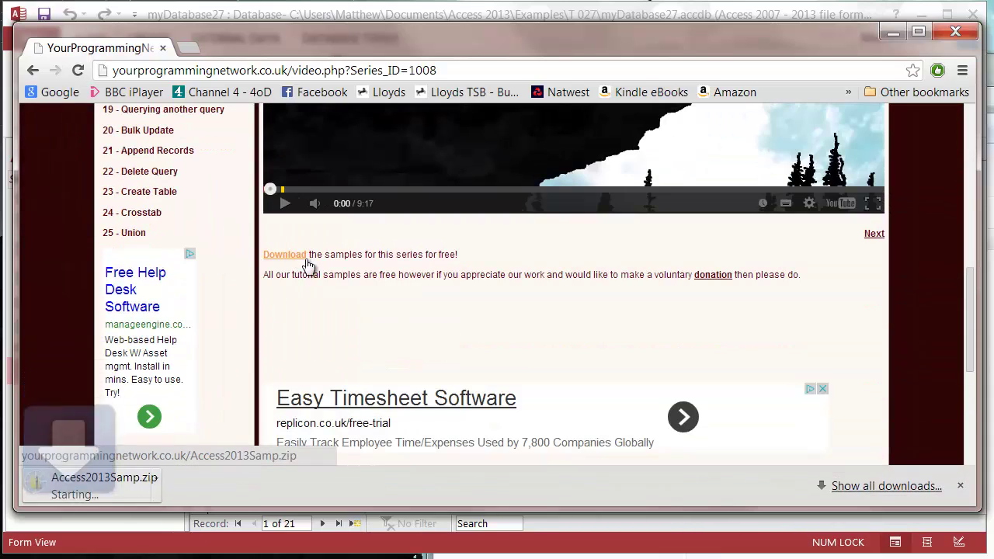
- Open the downloaded Access2013Samp.zip and browse its Access2013Samp folder to the T 025 sample folder
click(91, 493)
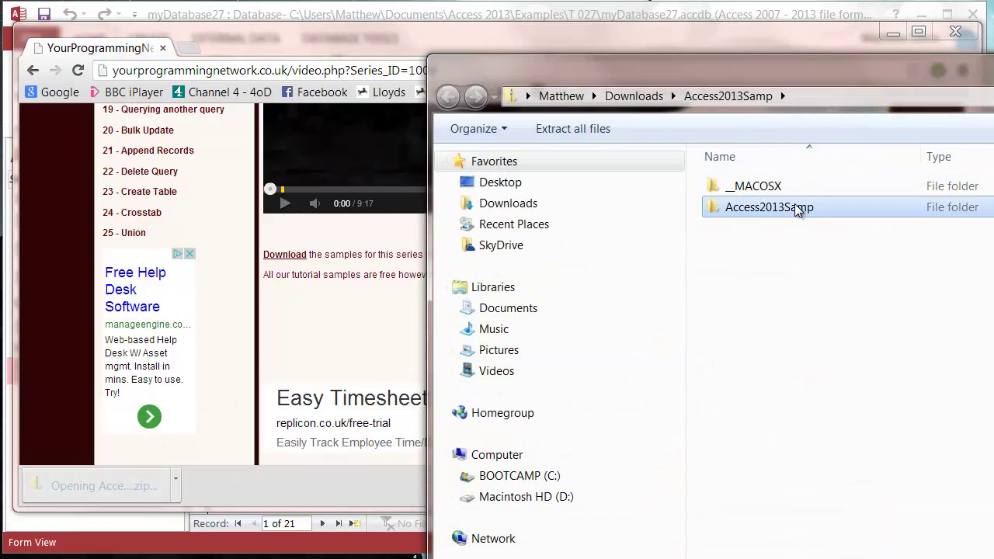
double_click(794, 203)
double_click(831, 59)
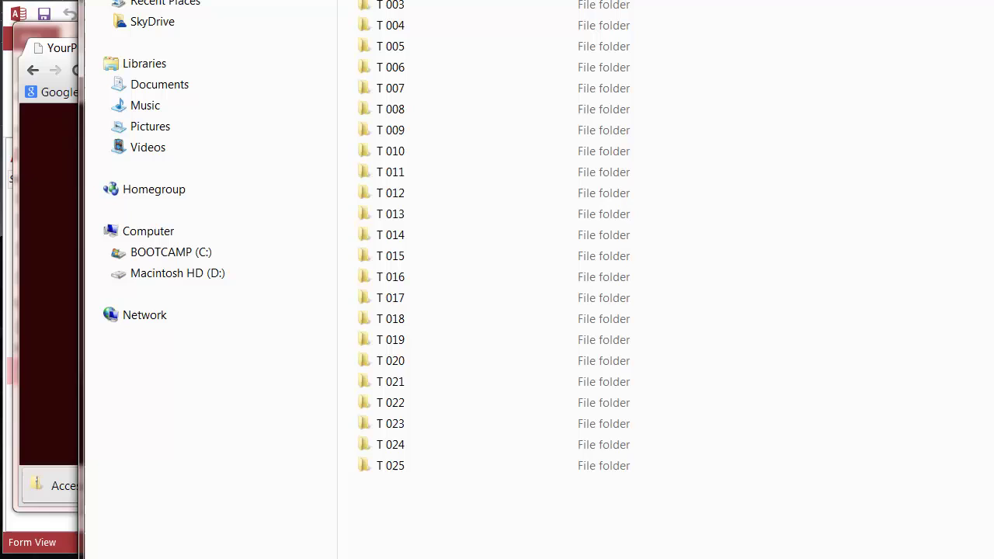
double_click(429, 465)
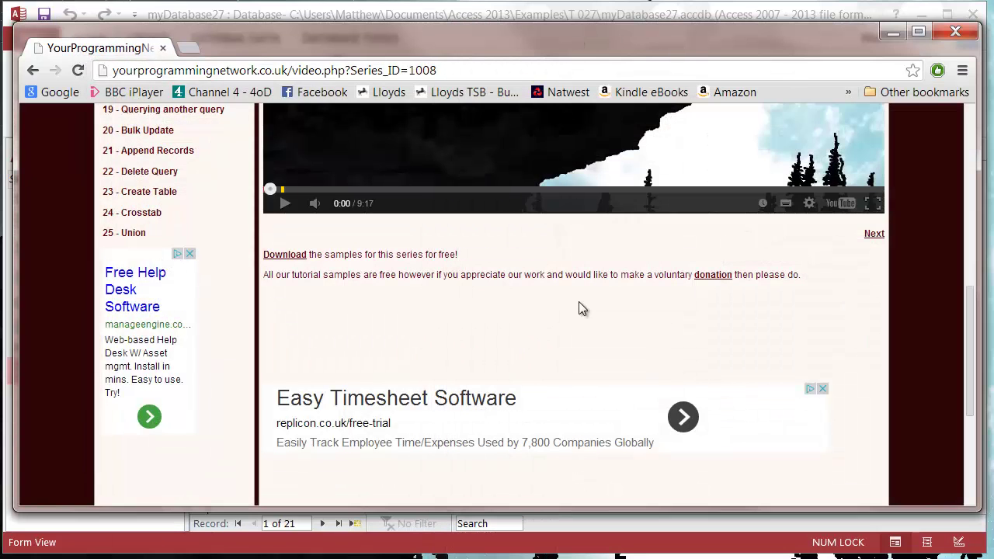
- Close the YourProgrammingNetwork browser window and return to the Sales_All form in Access
scroll(575, 306, up, 6)
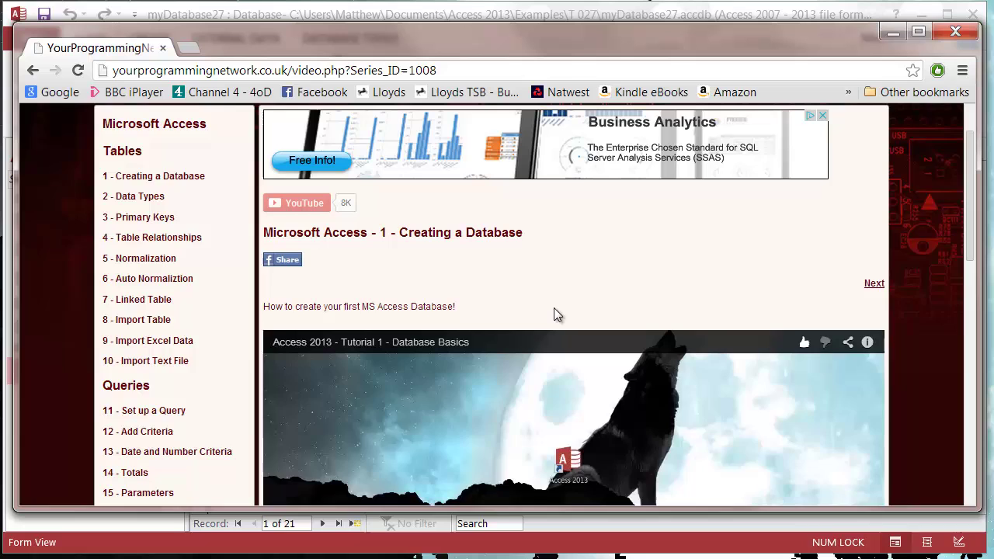
scroll(553, 307, up, 1)
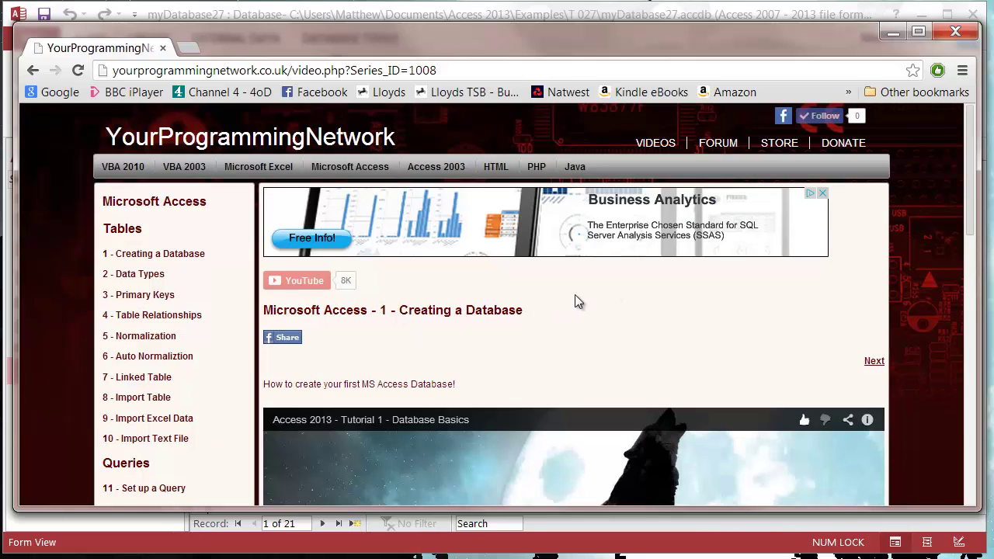
click(957, 35)
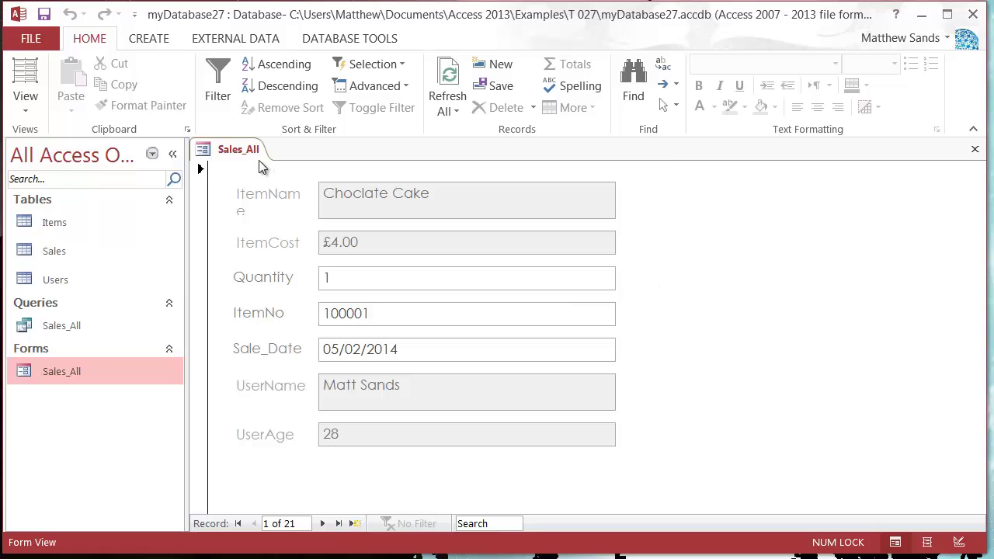